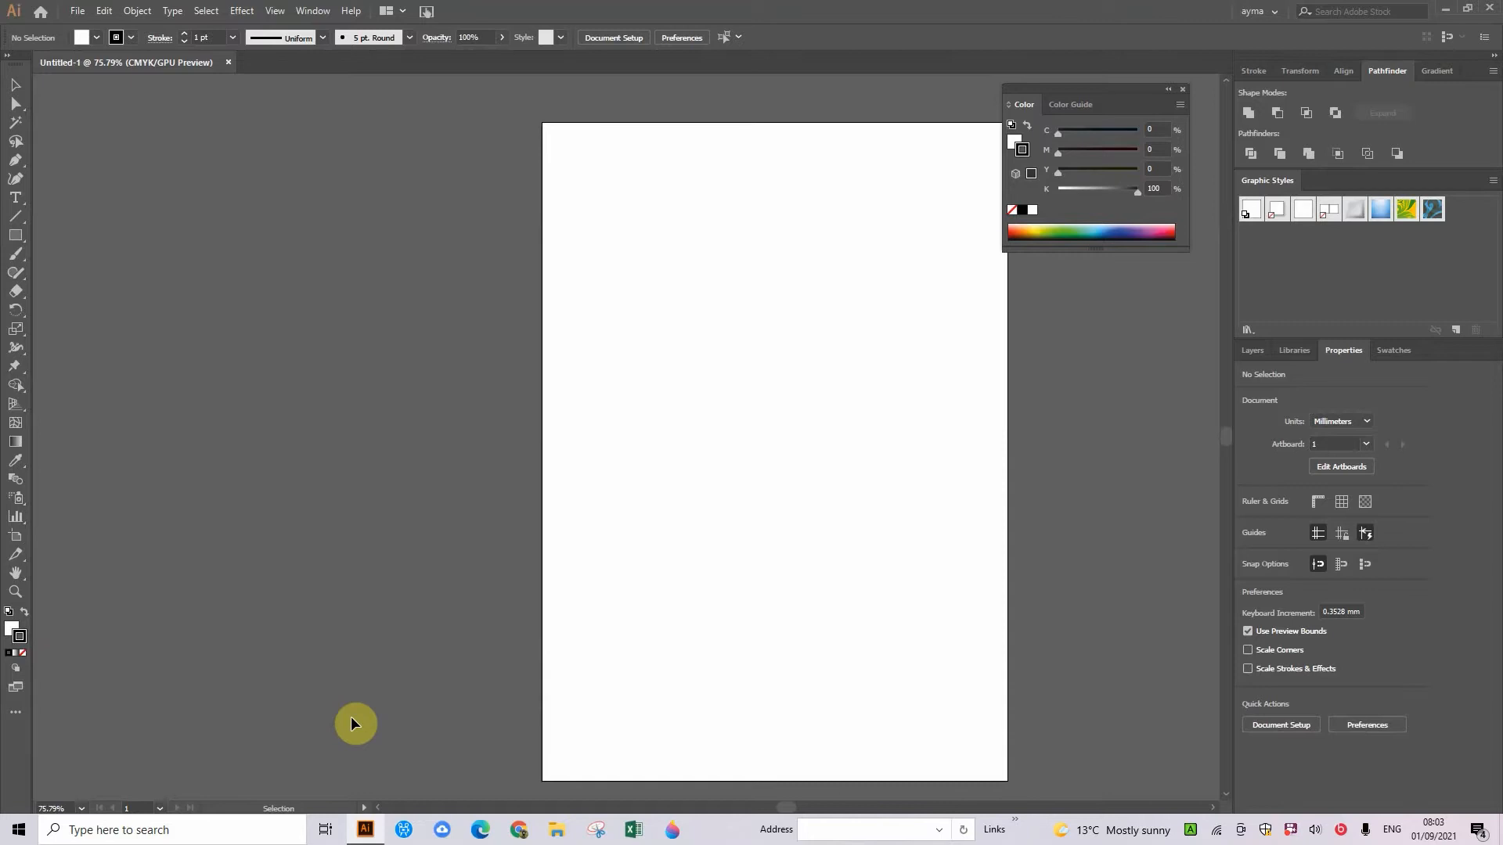
- Draw a square of about 6.8 mm on the upper part of the page and duplicate it directly beside the first
click(12, 239)
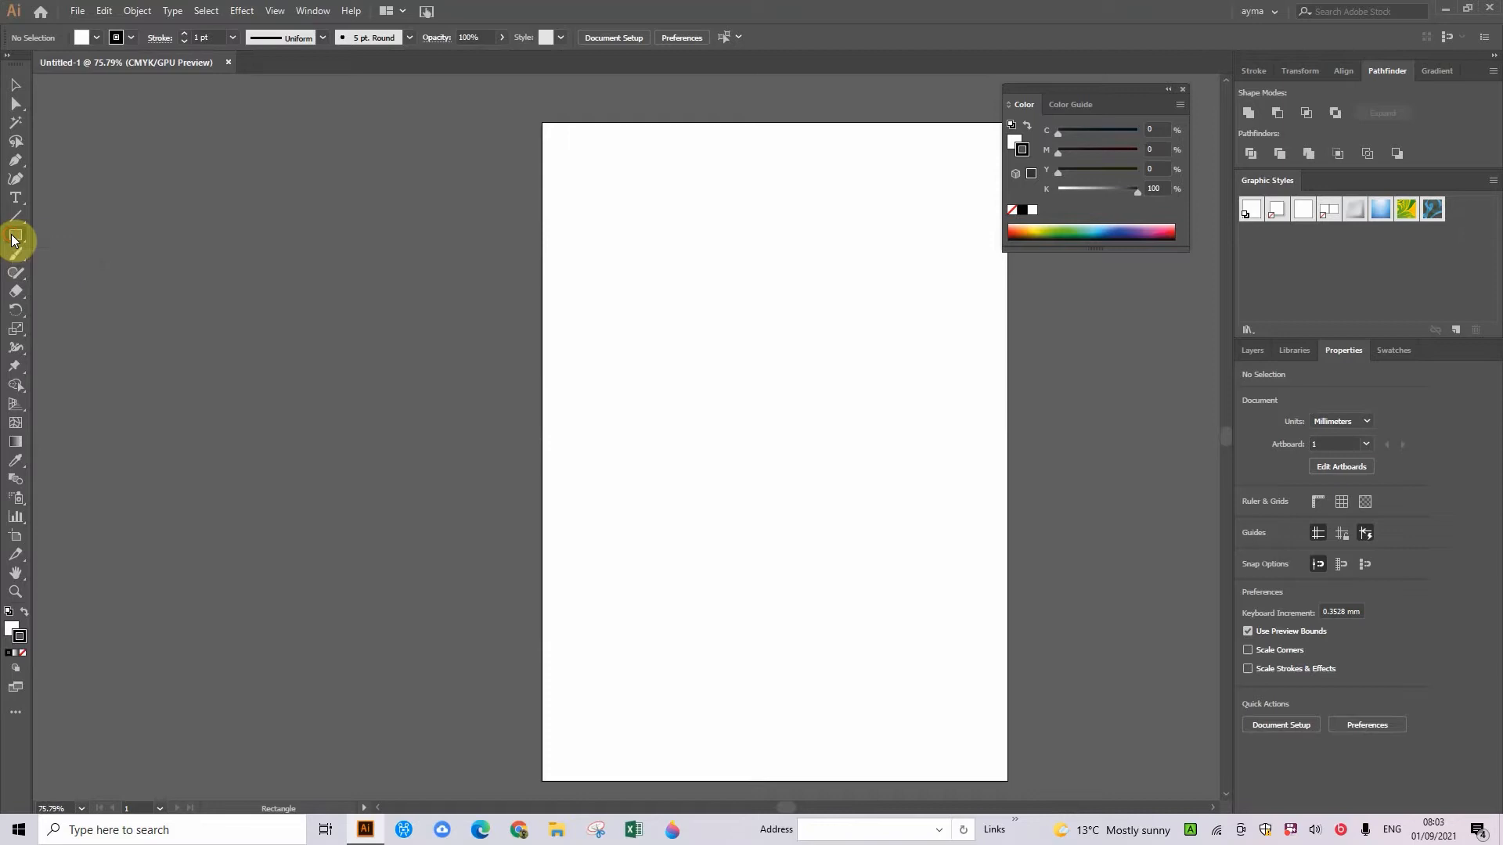
key(ctrl+plus)
key(ctrl+plus)
key(ctrl+plus)
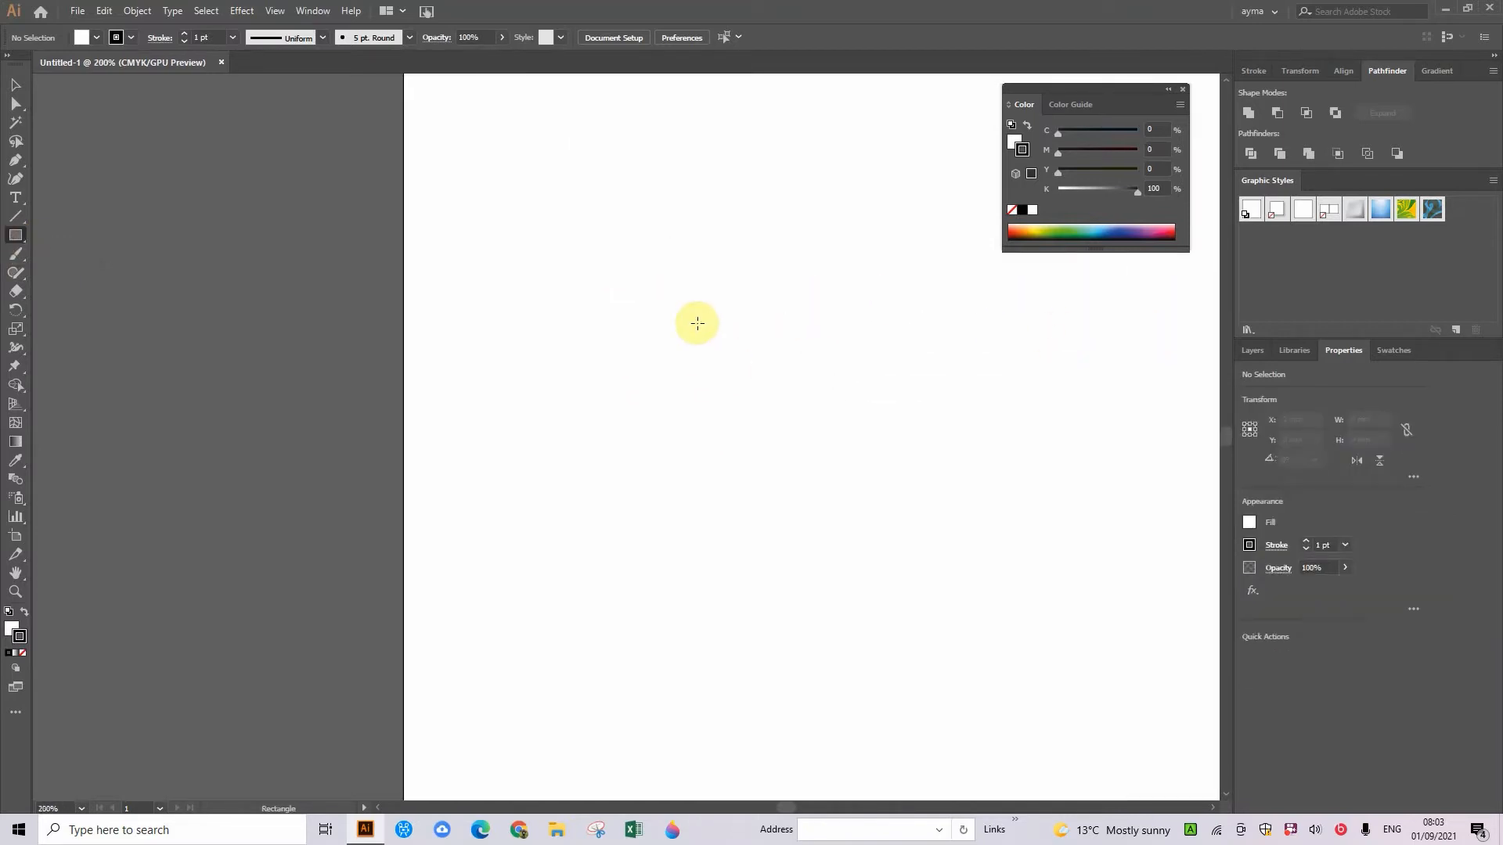
drag(686, 334, 664, 318)
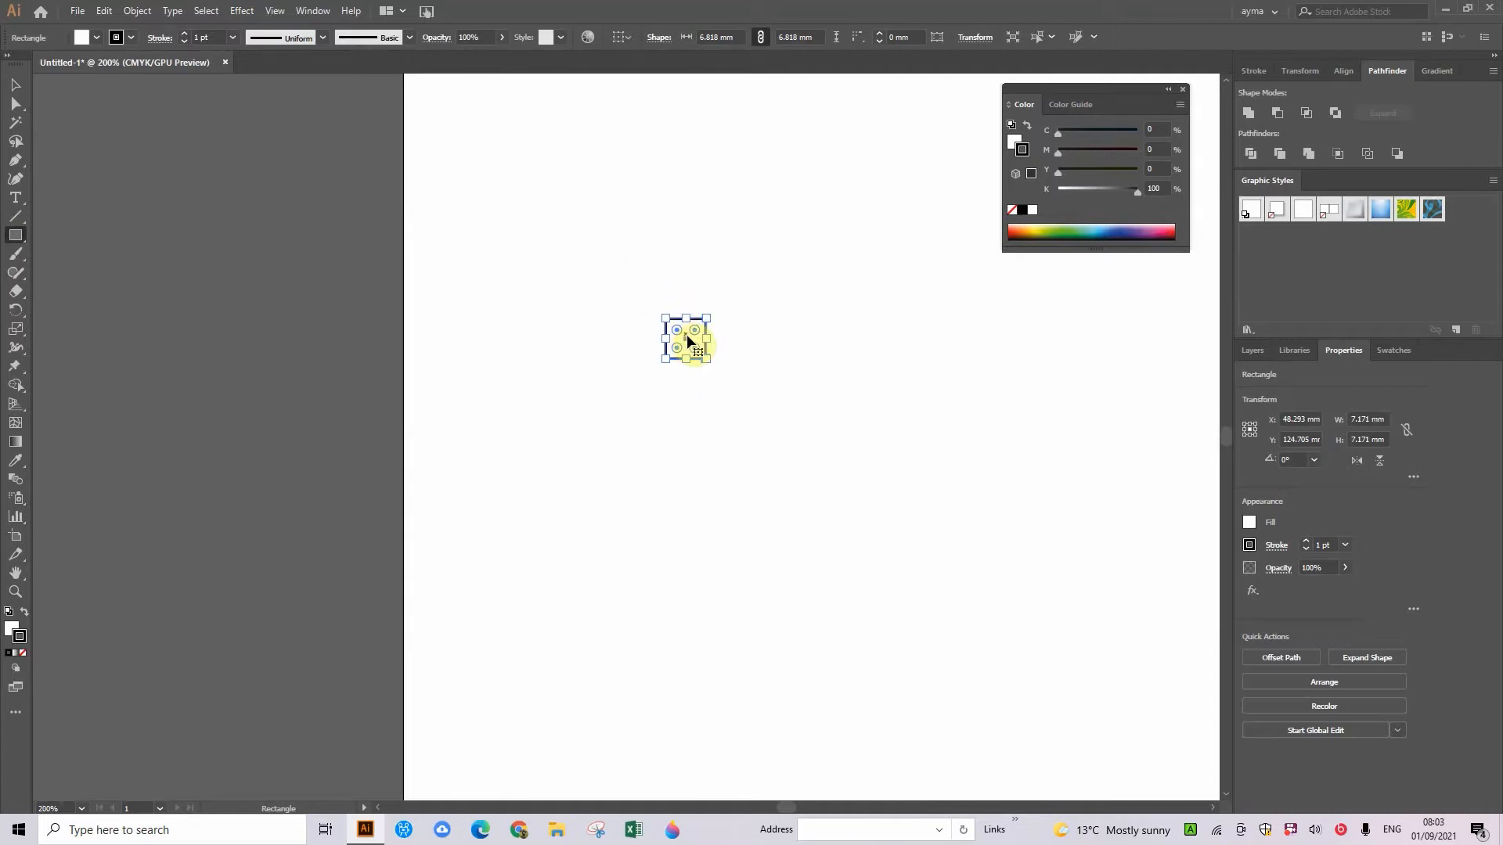
drag(688, 340, 726, 337)
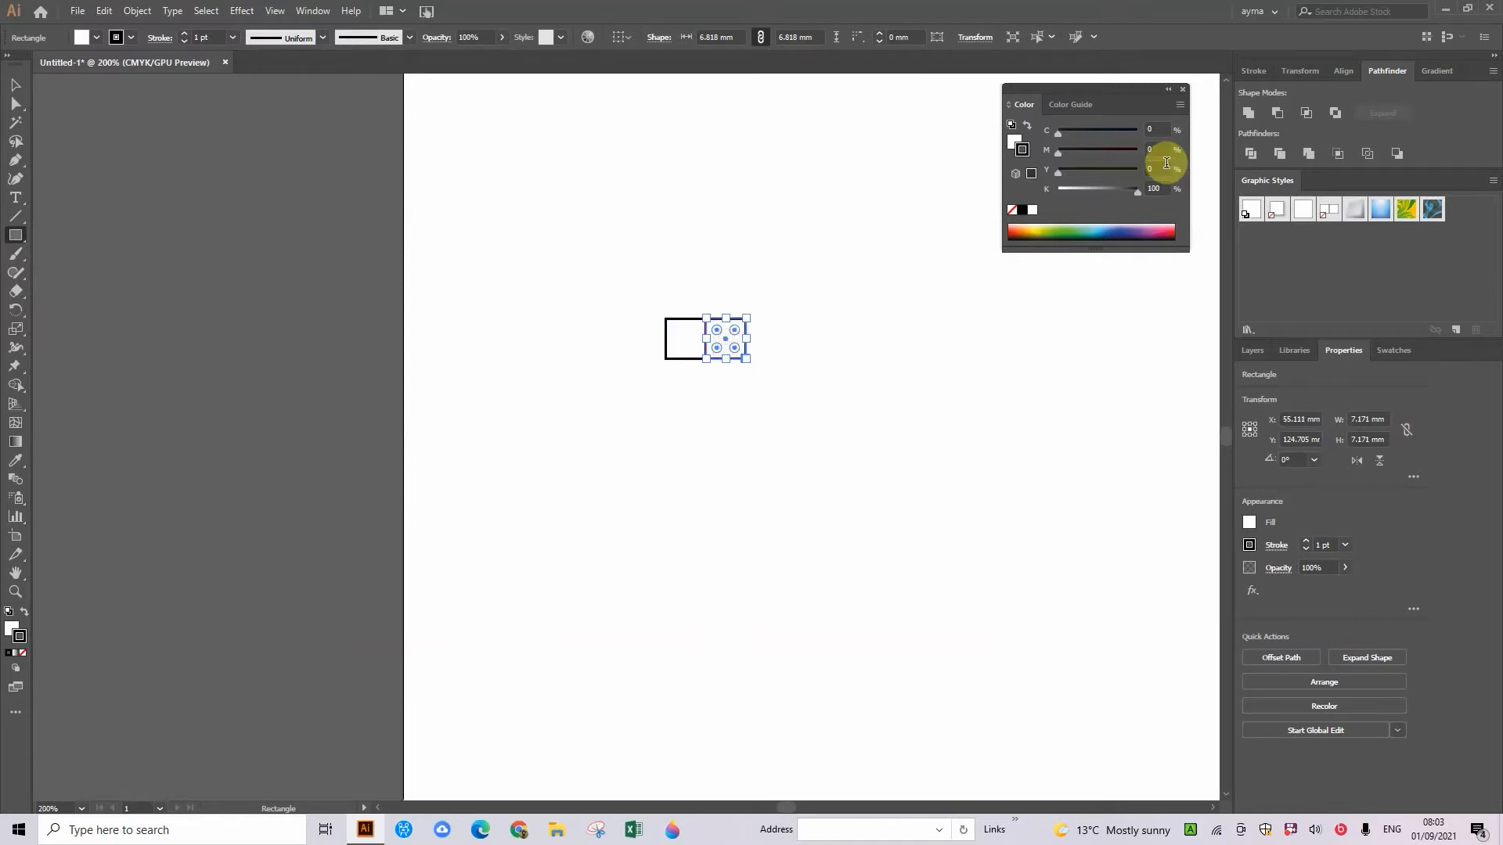
- Duplicate the pair of squares directly below itself to form a two-by-two grid
key(ctrl+equal)
key(ctrl+equal)
key(ctrl+equal)
key(ctrl+equal)
key(ctrl+equal)
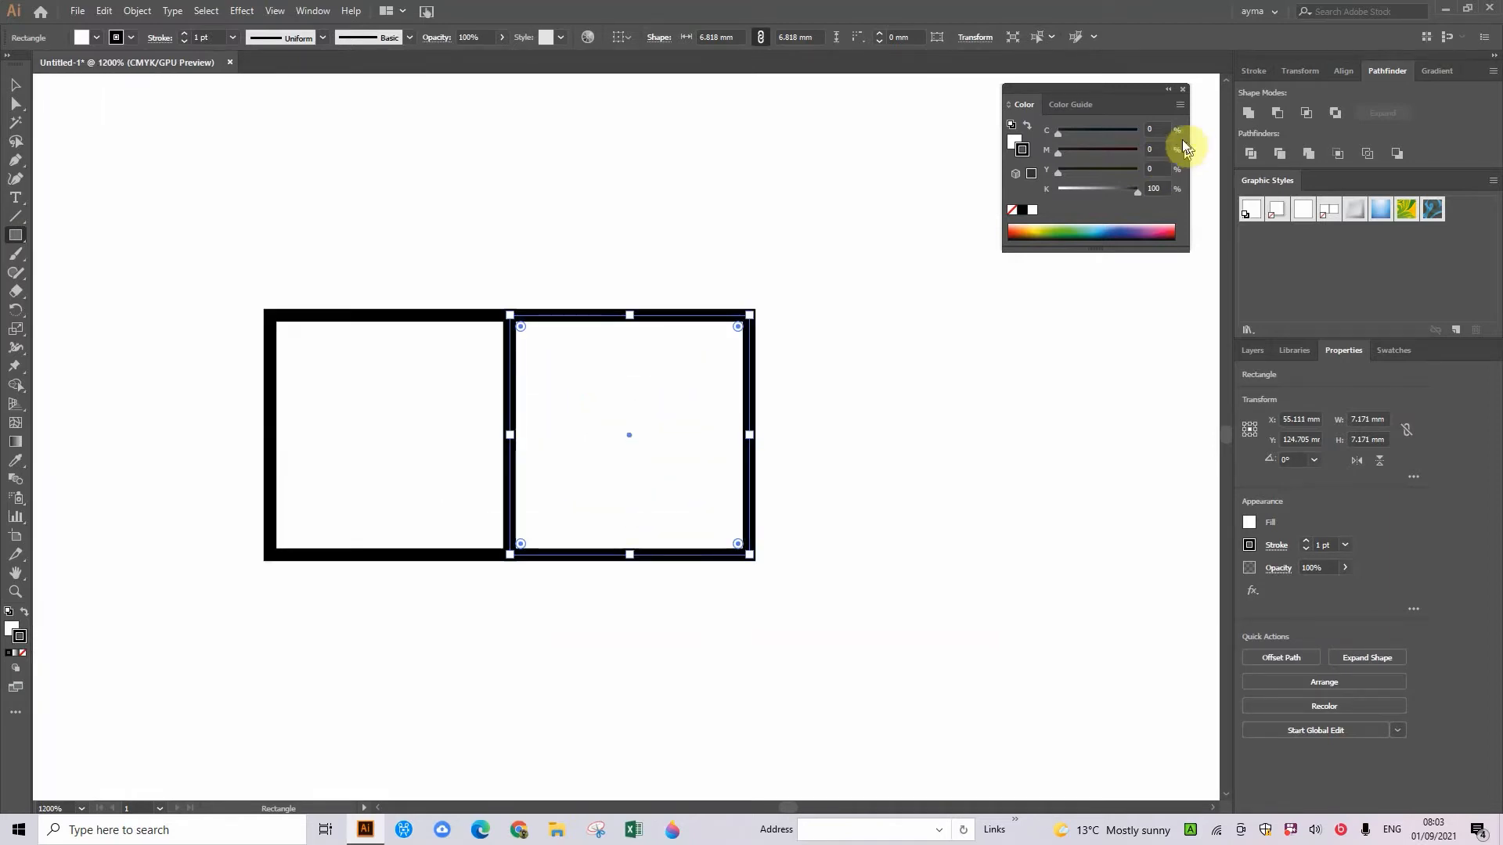
key(super+plus)
click(16, 84)
drag(176, 323, 548, 517)
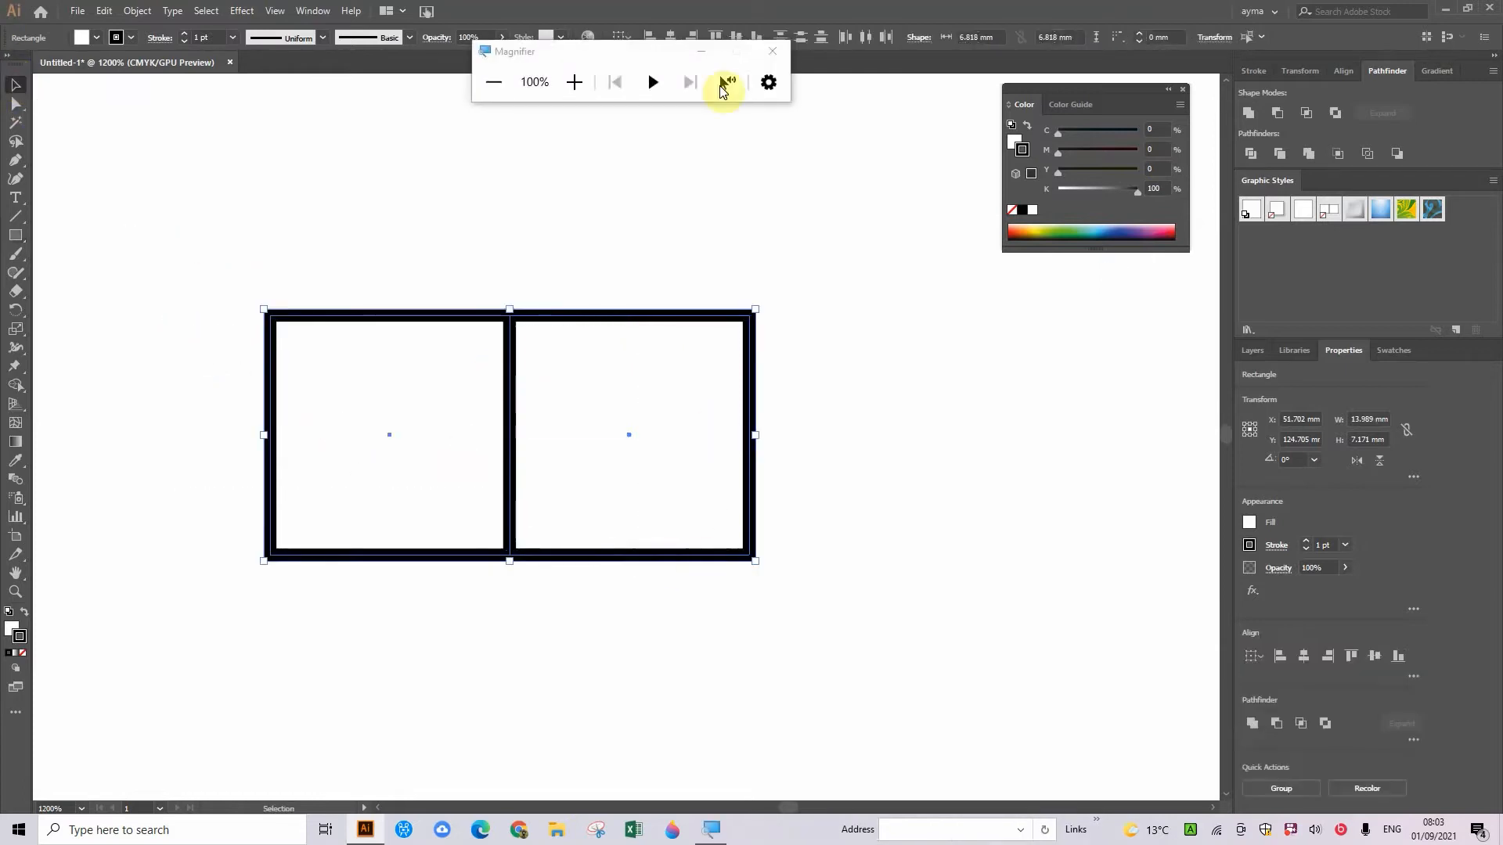
click(775, 53)
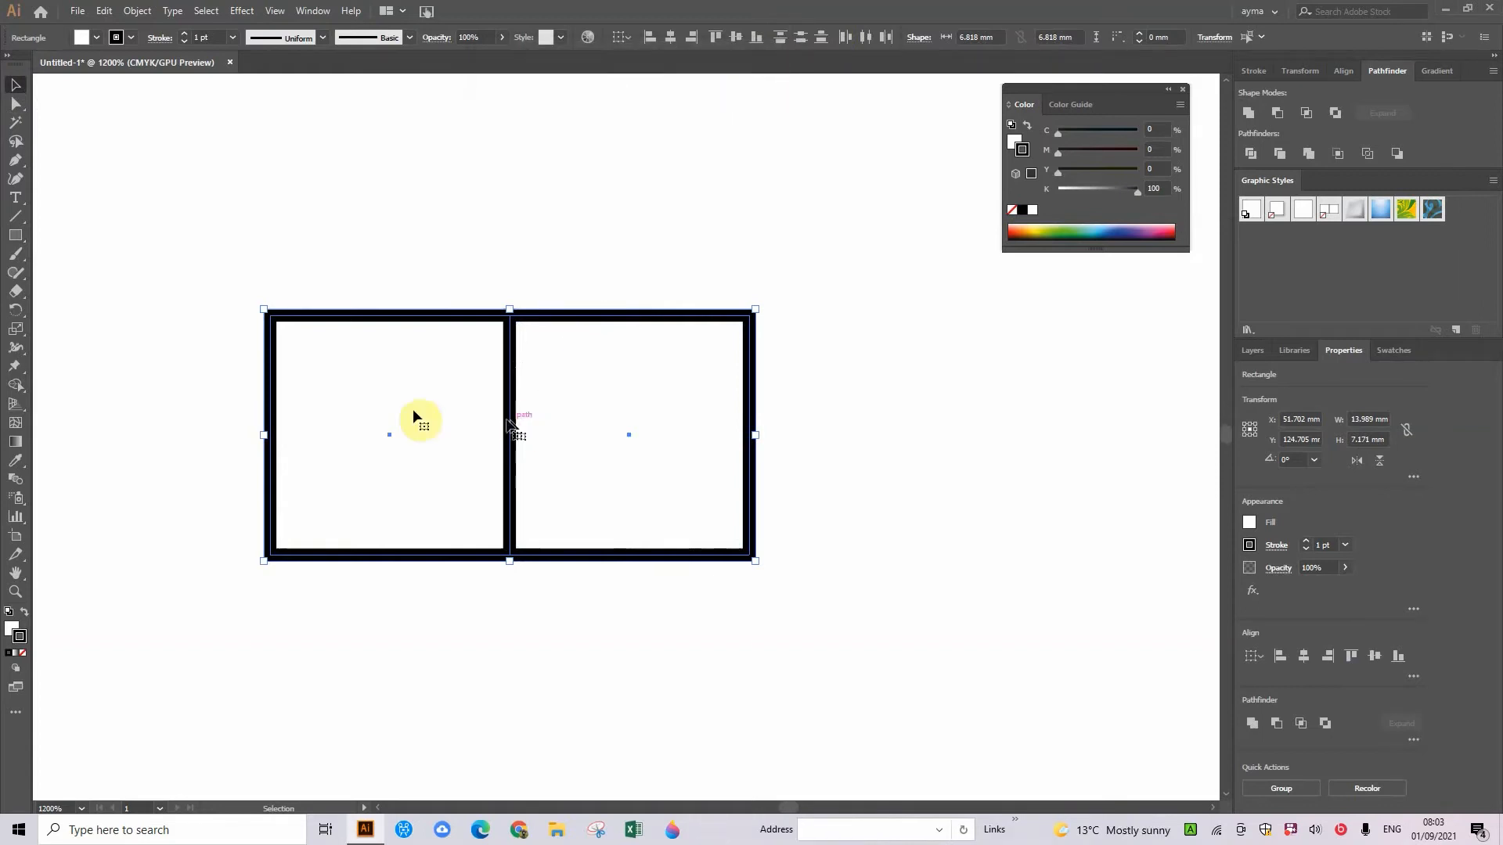
drag(388, 433, 390, 680)
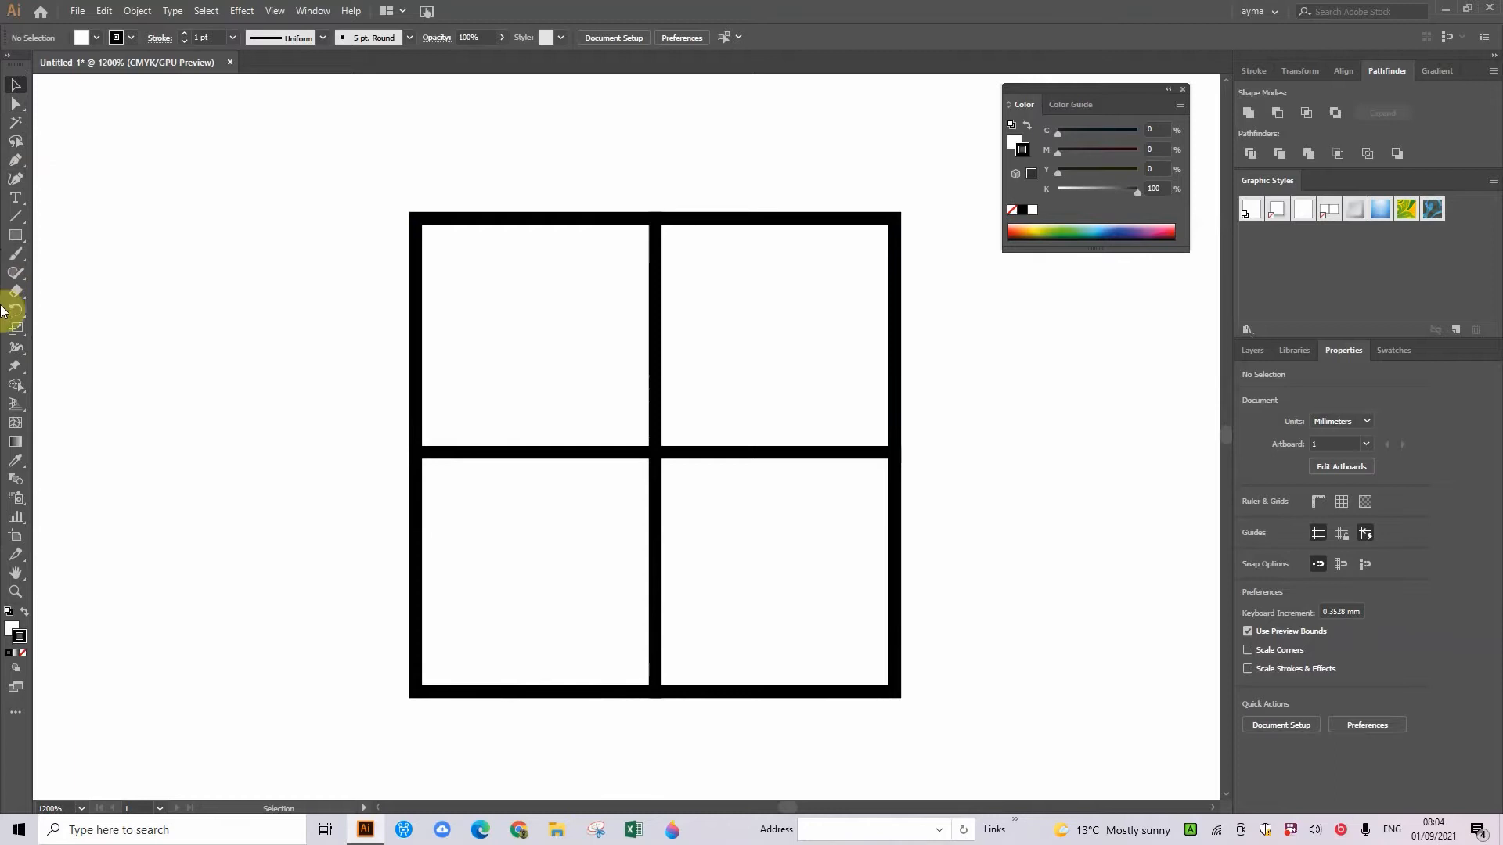
- Draw a circle of about 2.9 mm in the centre of the upper-left square and copy it into the lower-right square
drag(5, 236, 48, 276)
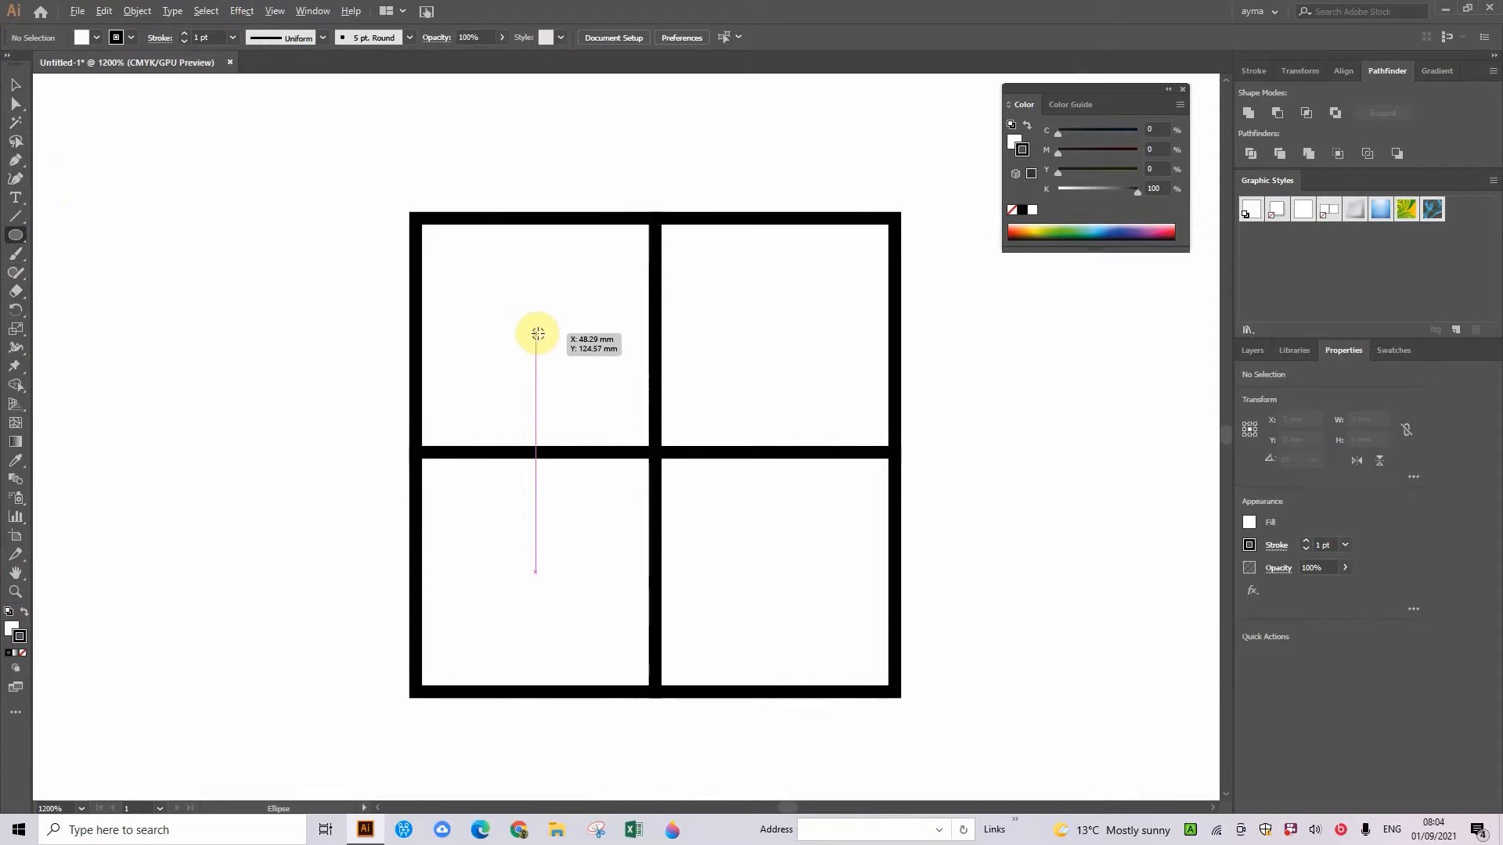
drag(535, 332, 485, 280)
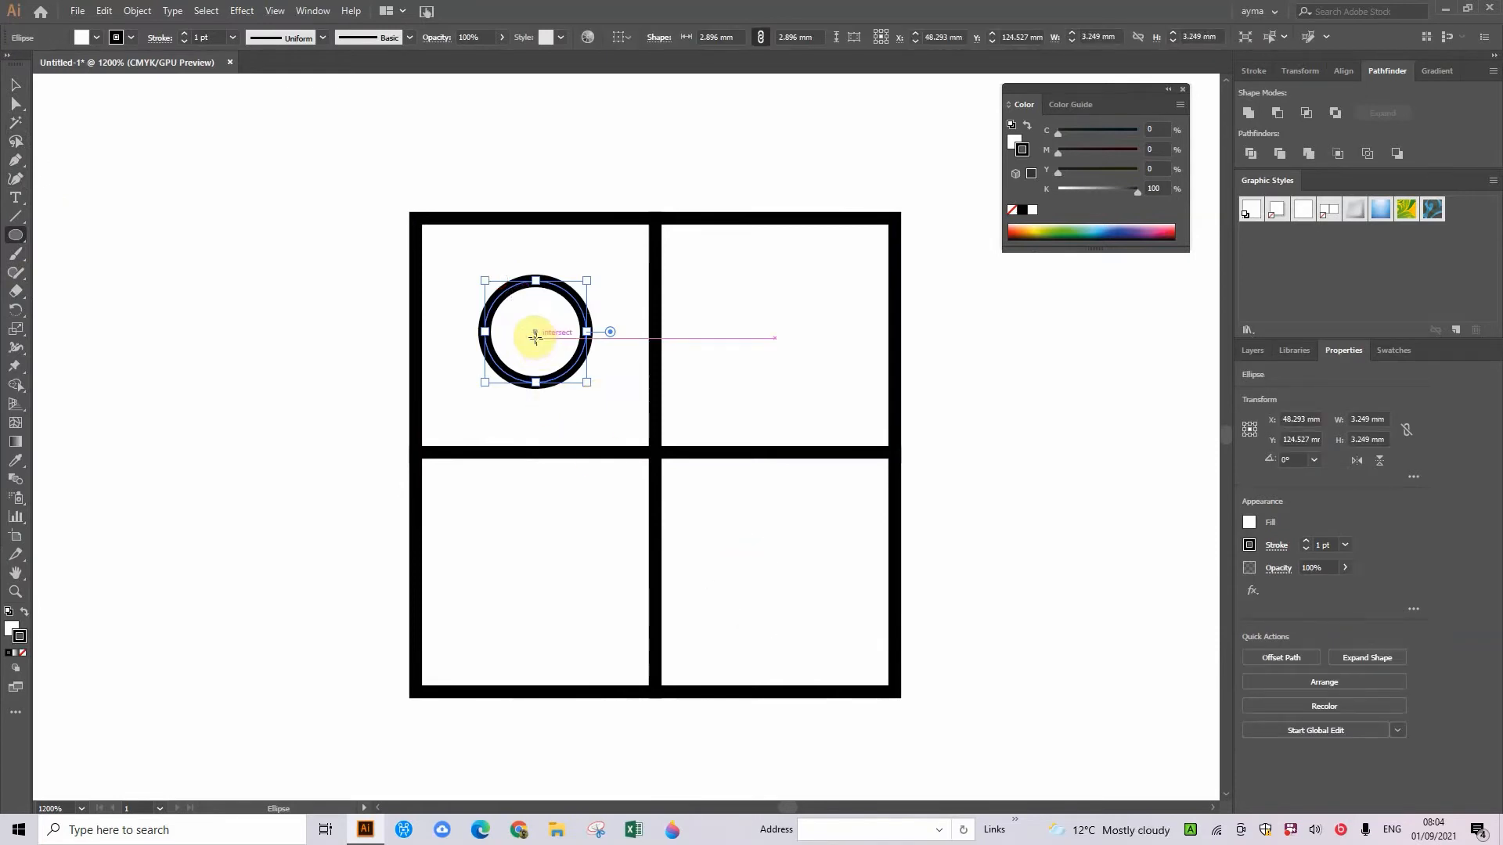
drag(533, 337, 775, 579)
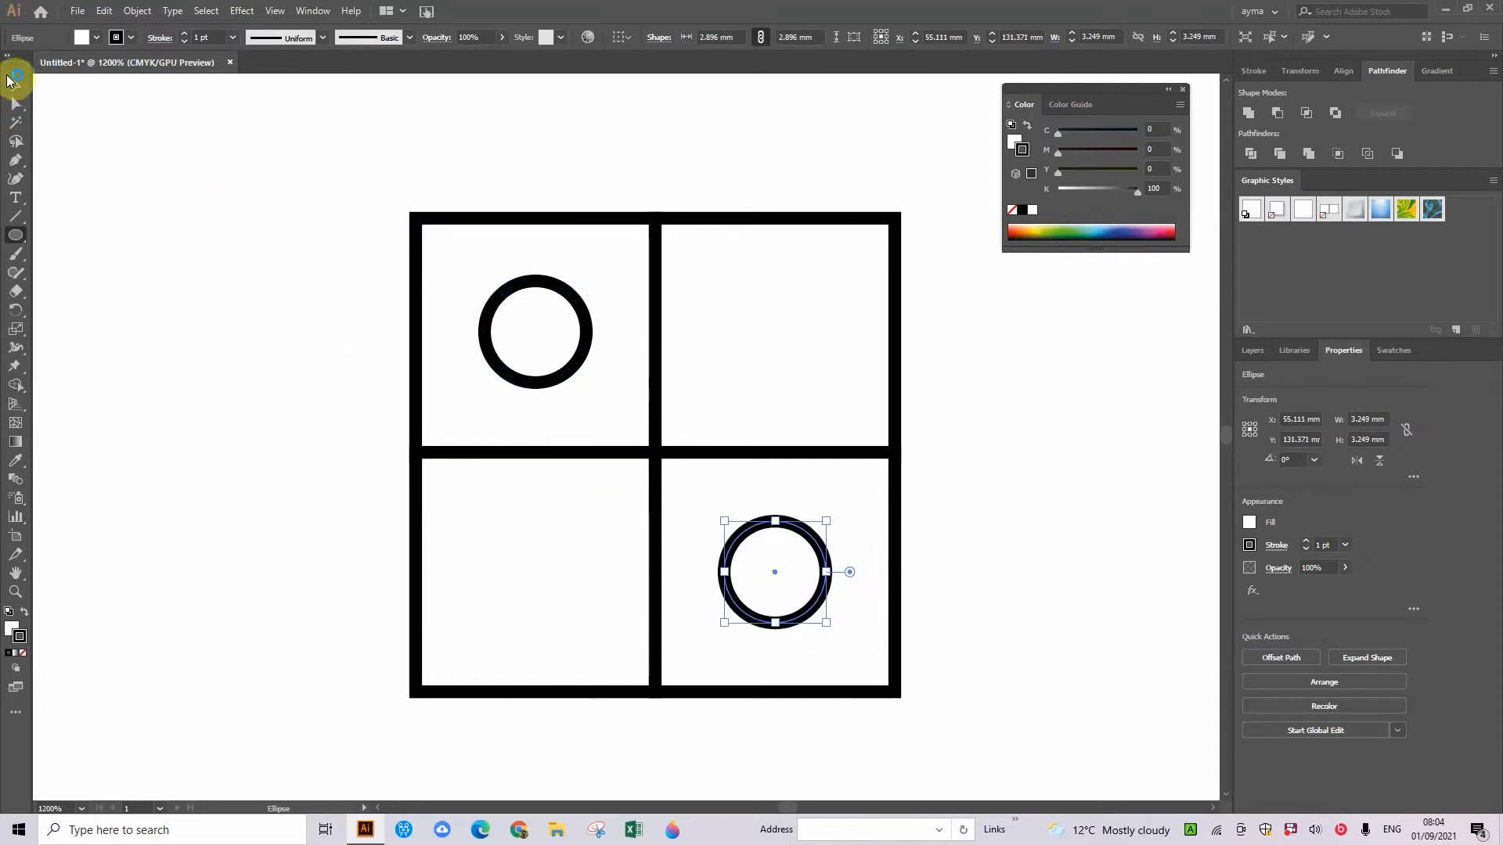
click(15, 86)
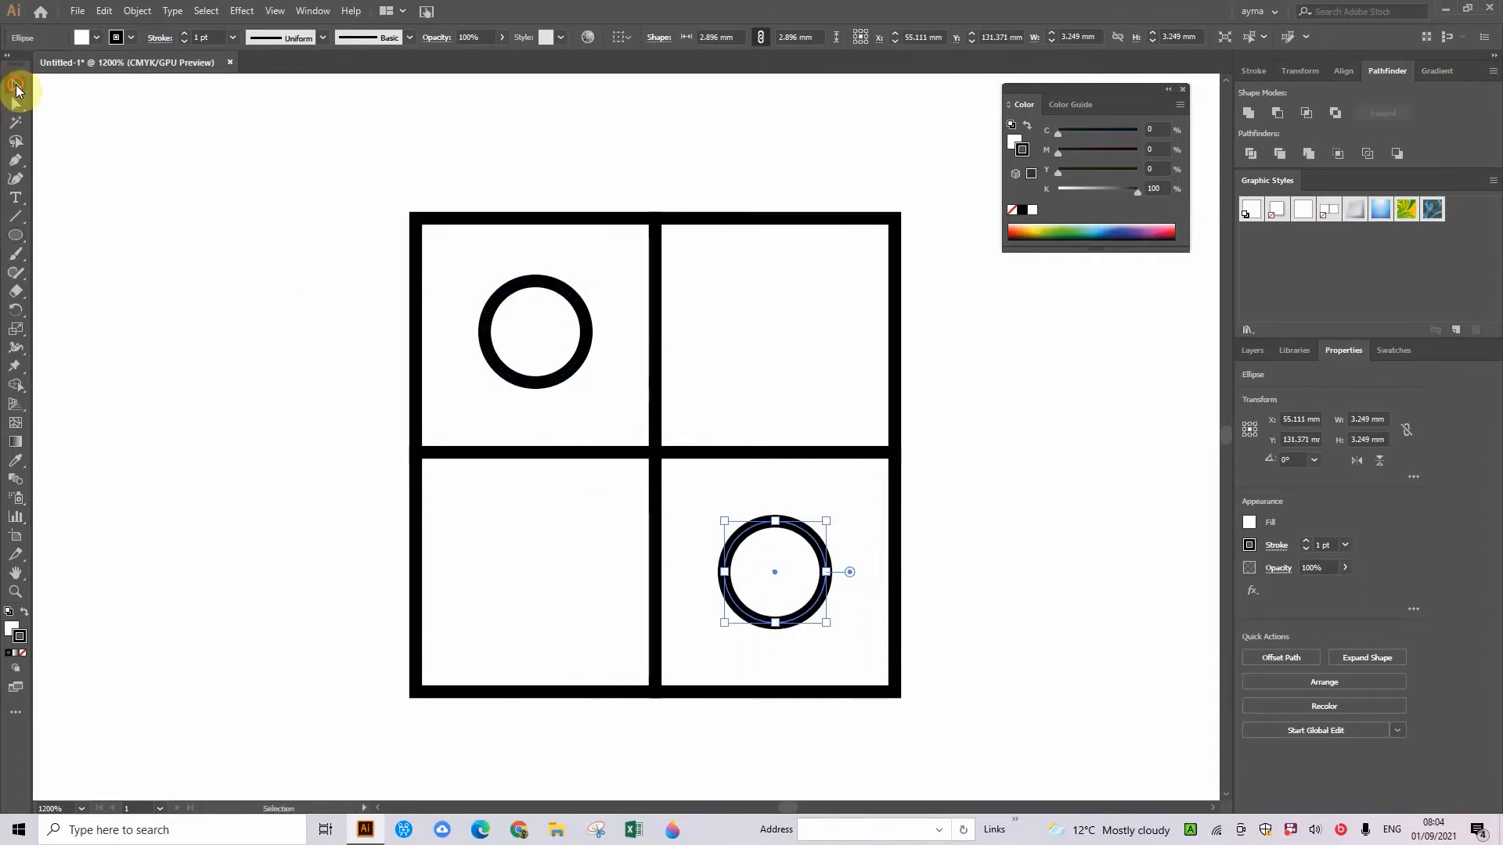
click(498, 311)
drag(264, 259, 994, 768)
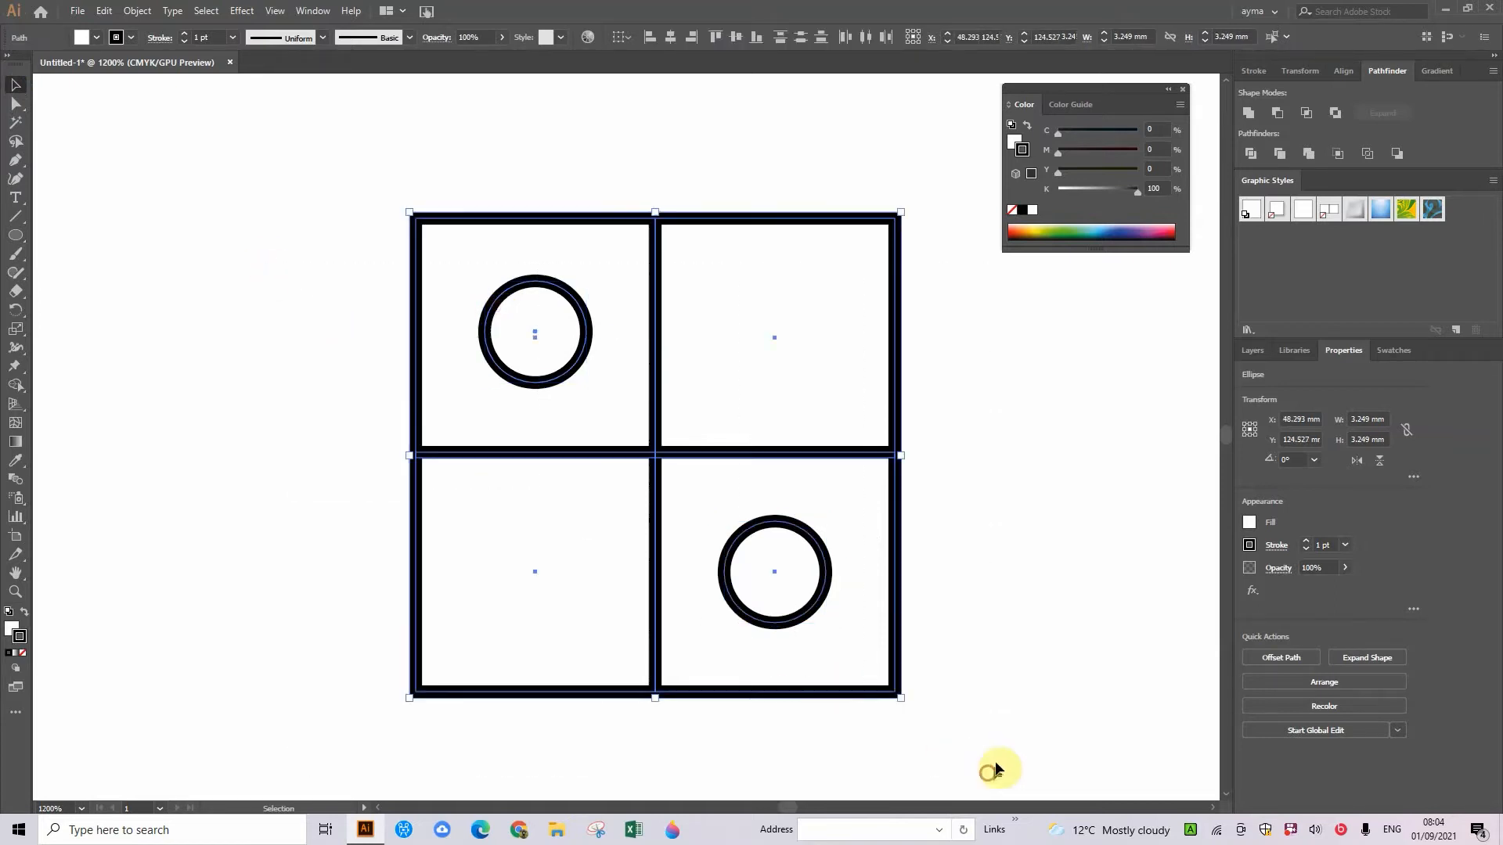
click(319, 581)
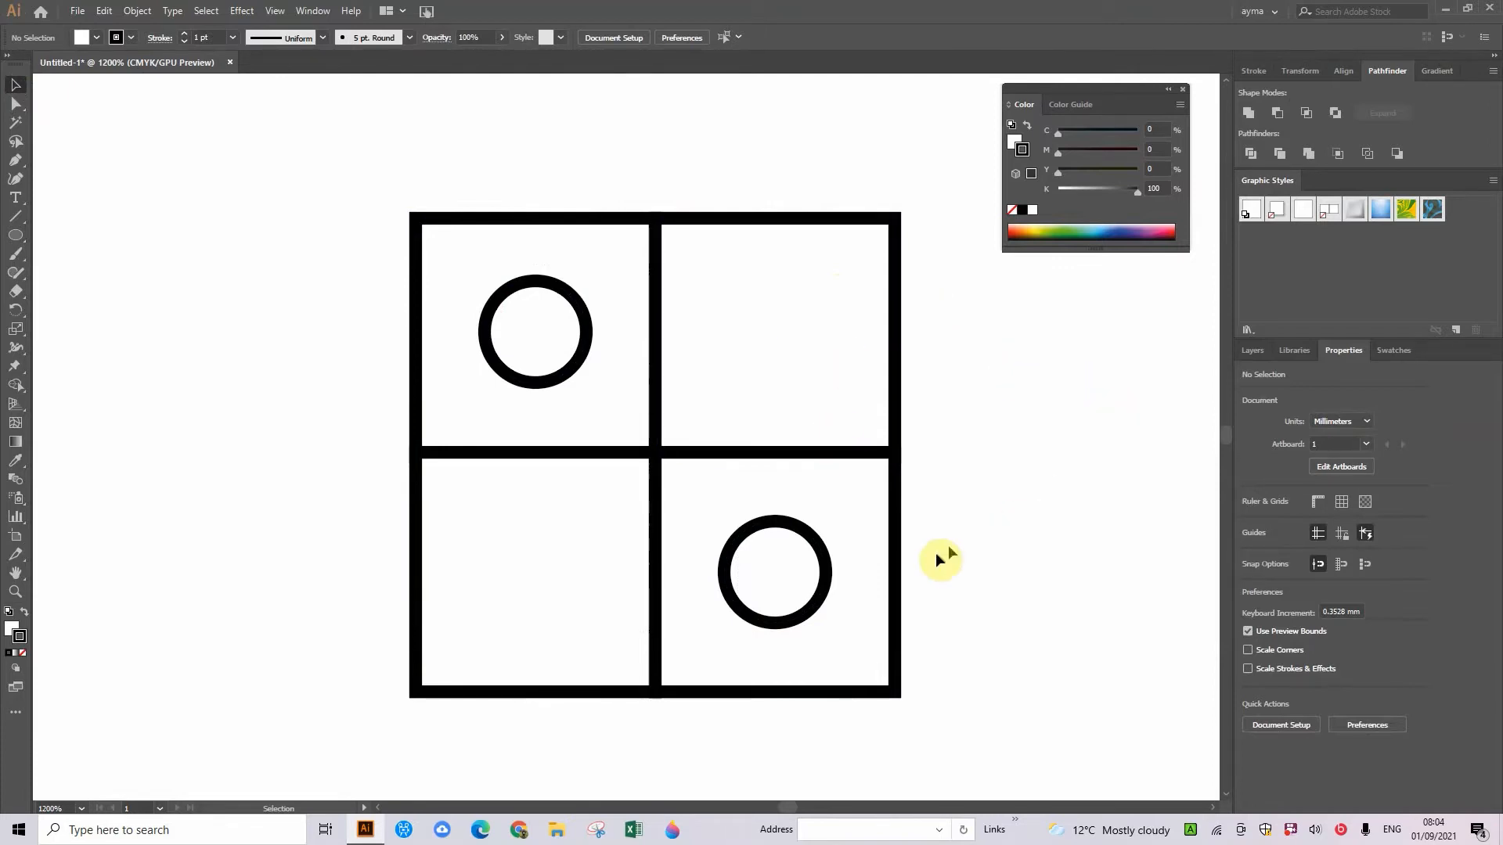
- Fill the upper-left and lower-right squares with the cyan-blue swatch (C=100 M=0 Y=0 K=0)
drag(851, 585, 852, 587)
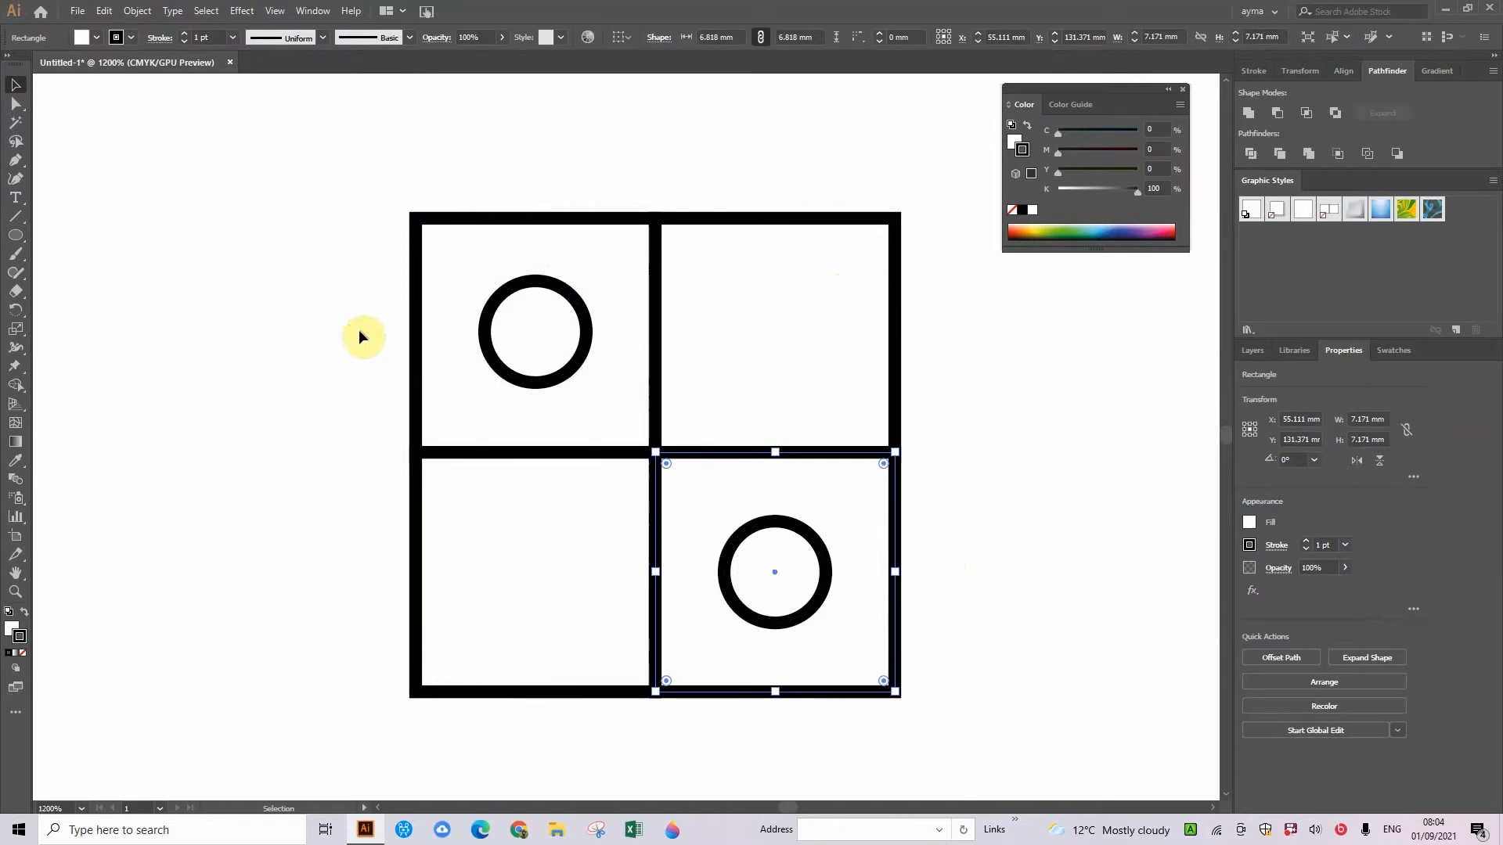
shift+click(463, 393)
click(1249, 522)
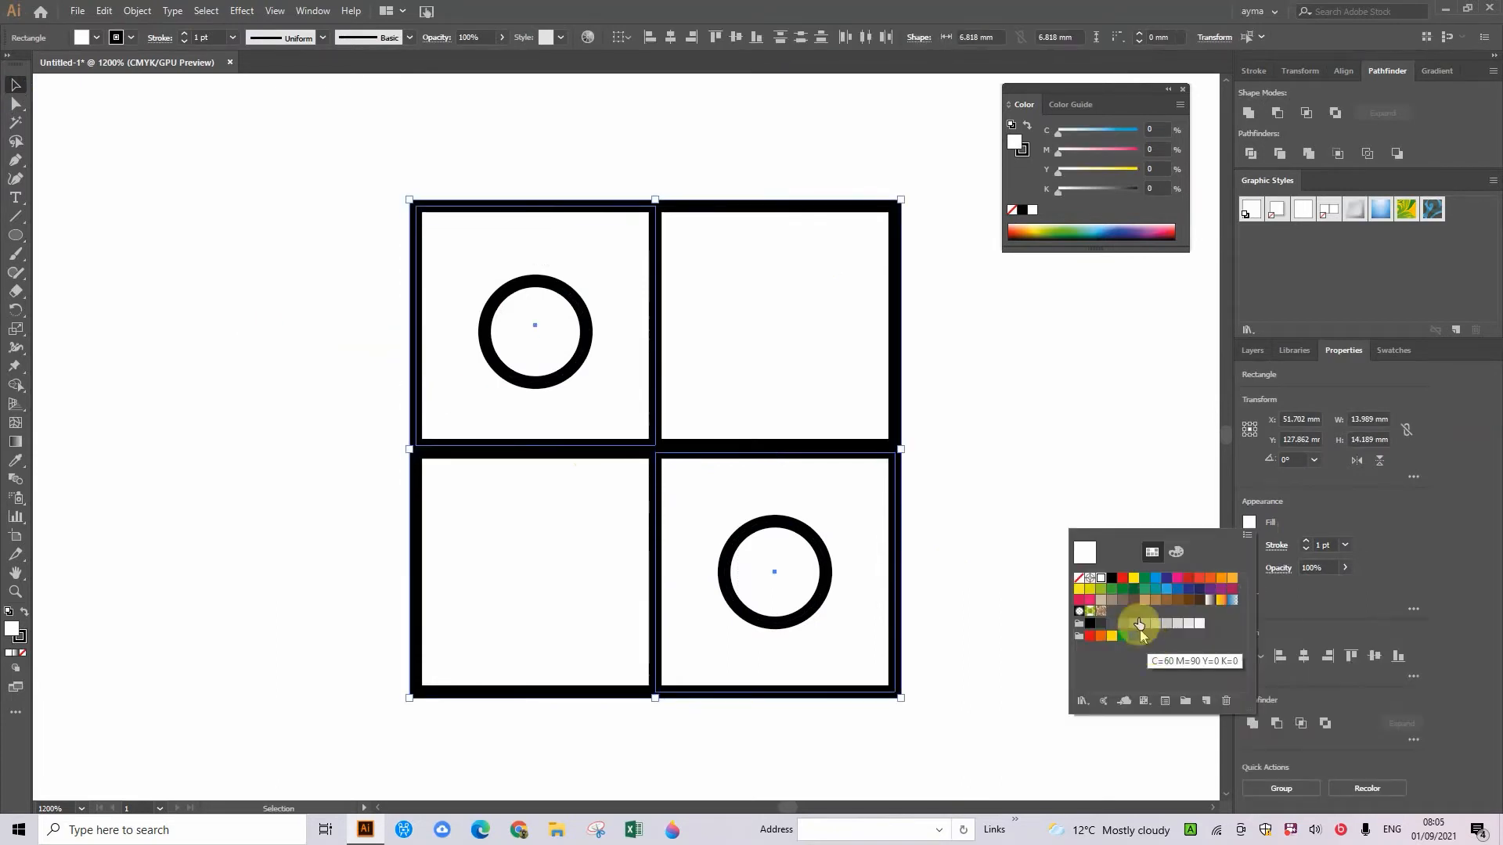
click(1155, 577)
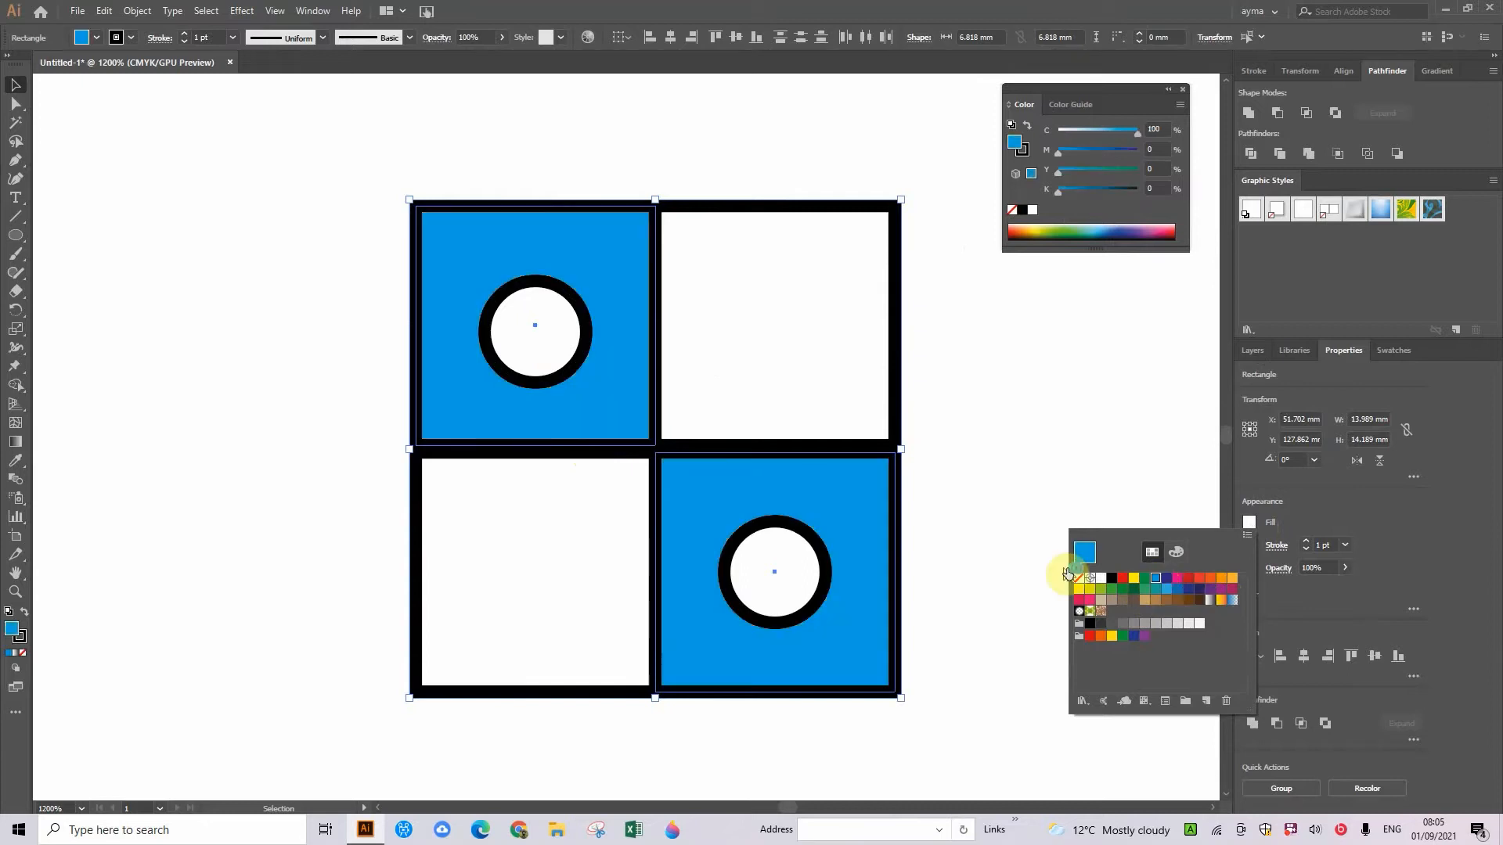
click(1030, 455)
- Fill both circles with the dark blue swatch (C=100 M=100 Y=0 K=0)
click(828, 556)
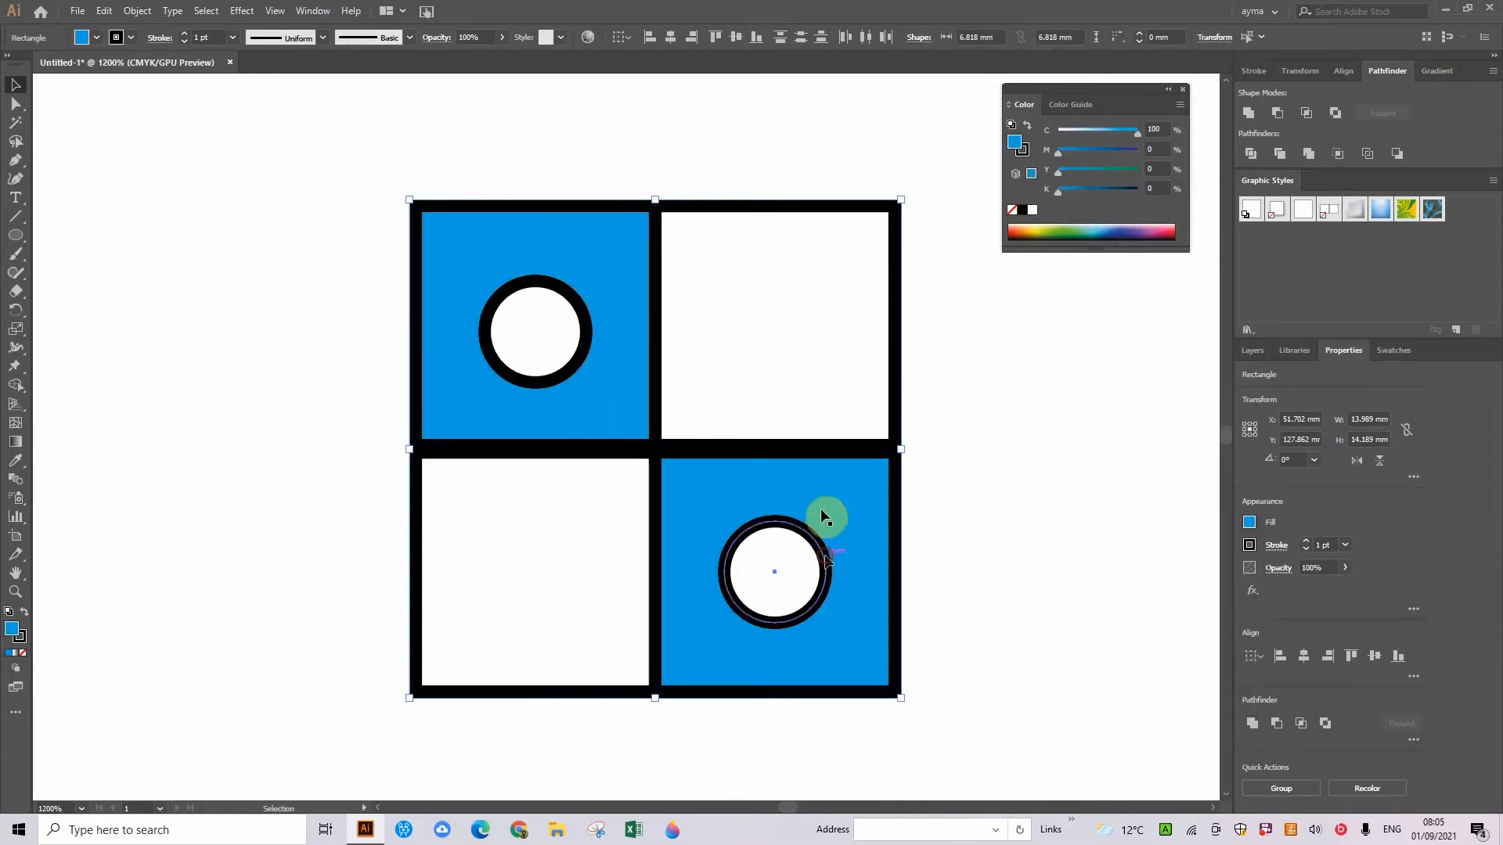
shift+click(503, 298)
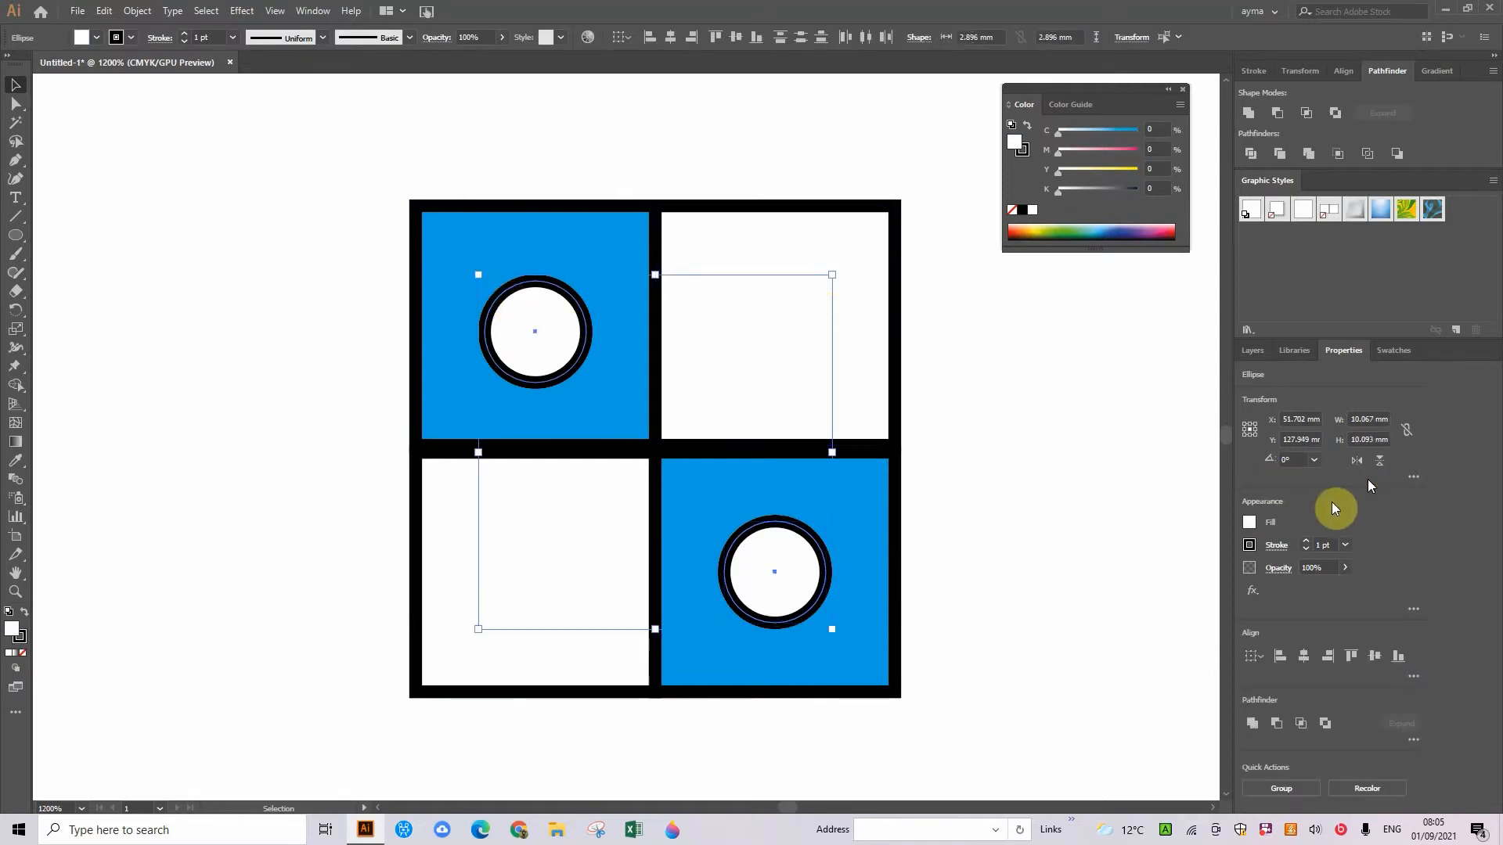
click(1256, 522)
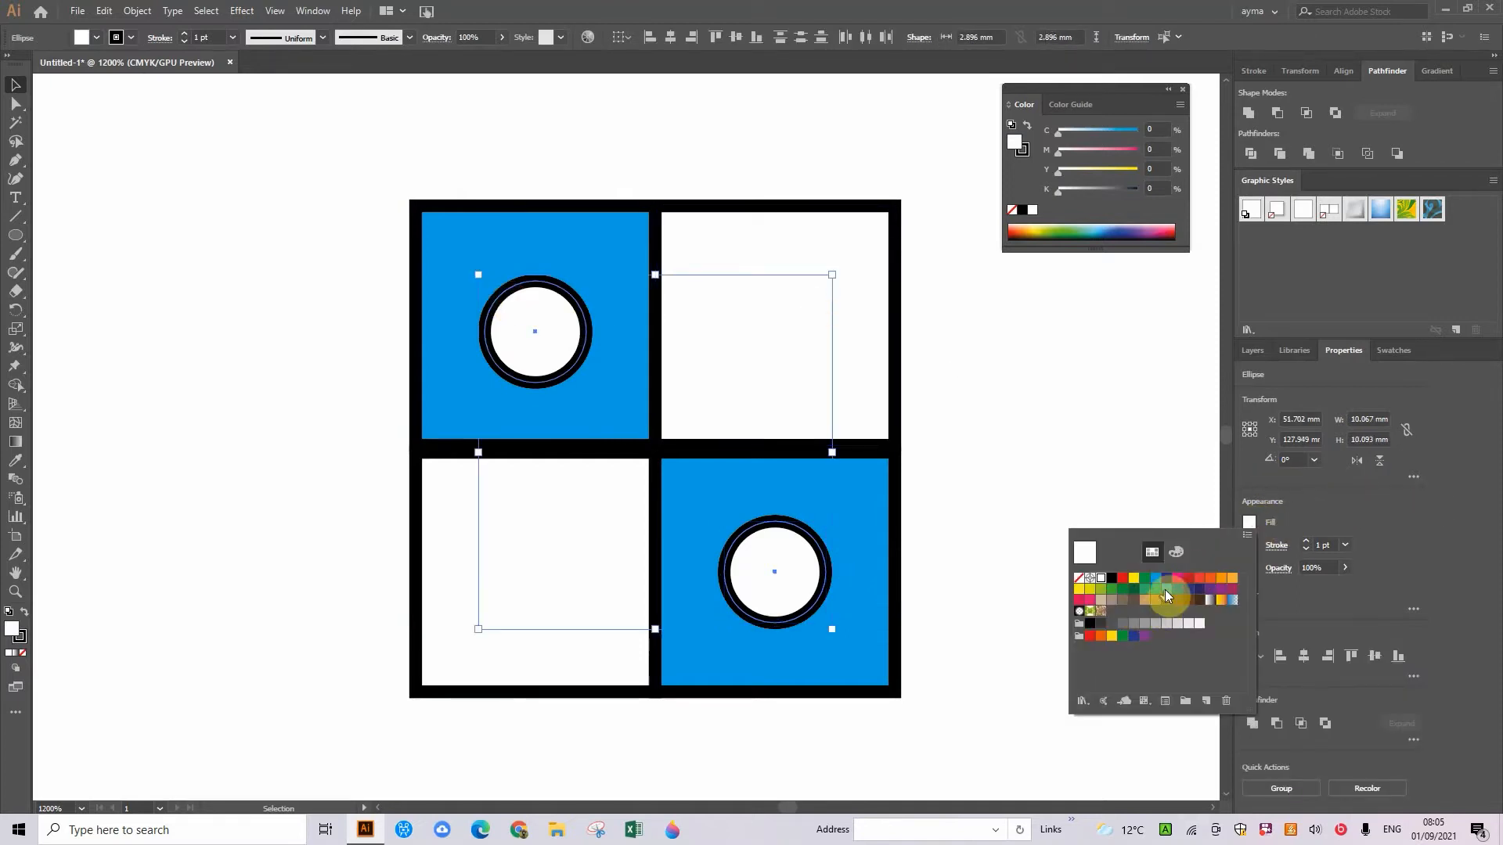
click(1169, 580)
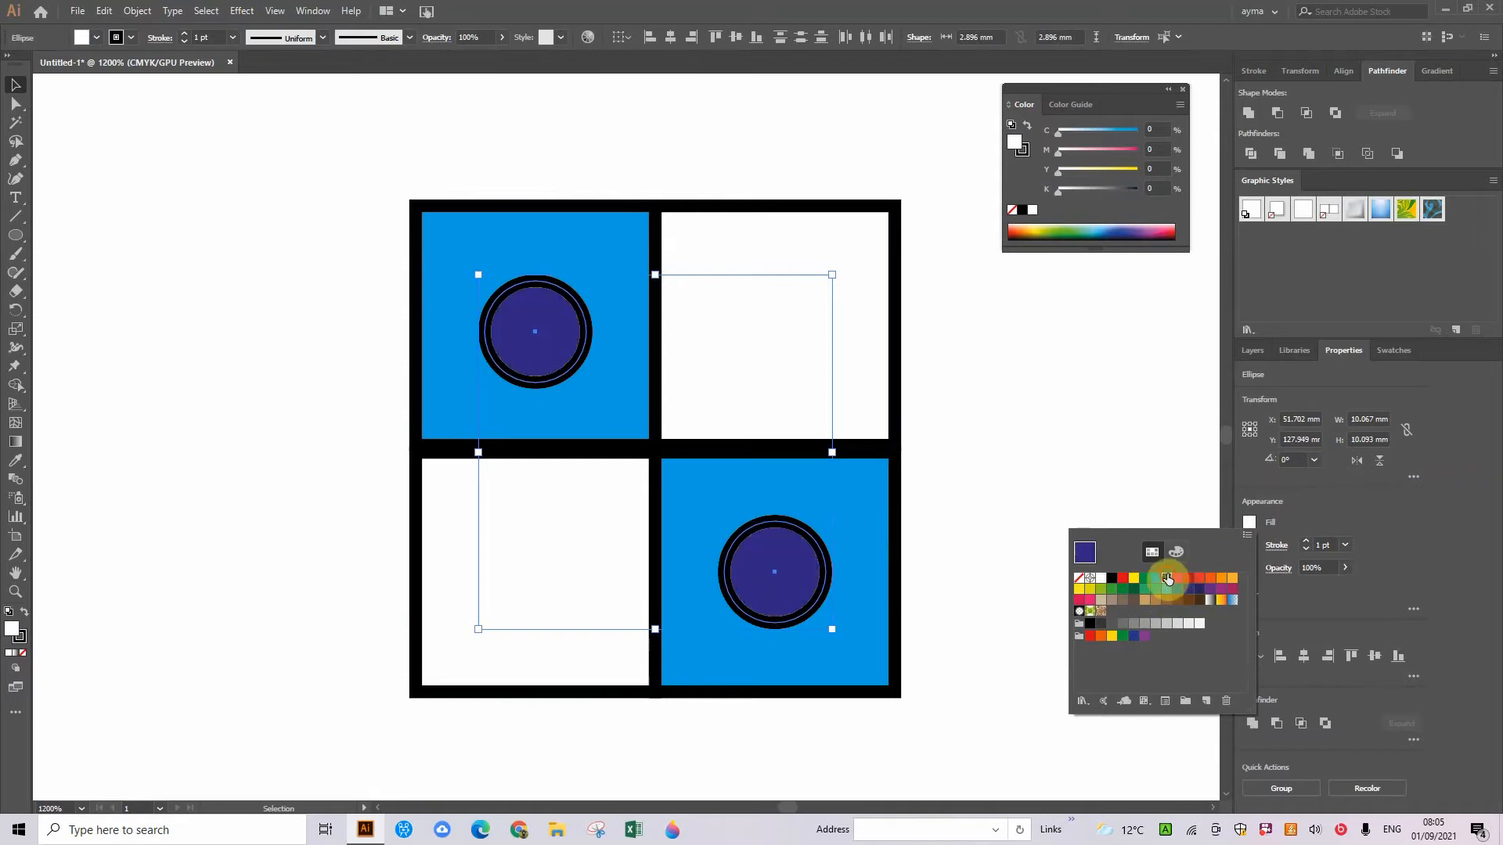
click(967, 274)
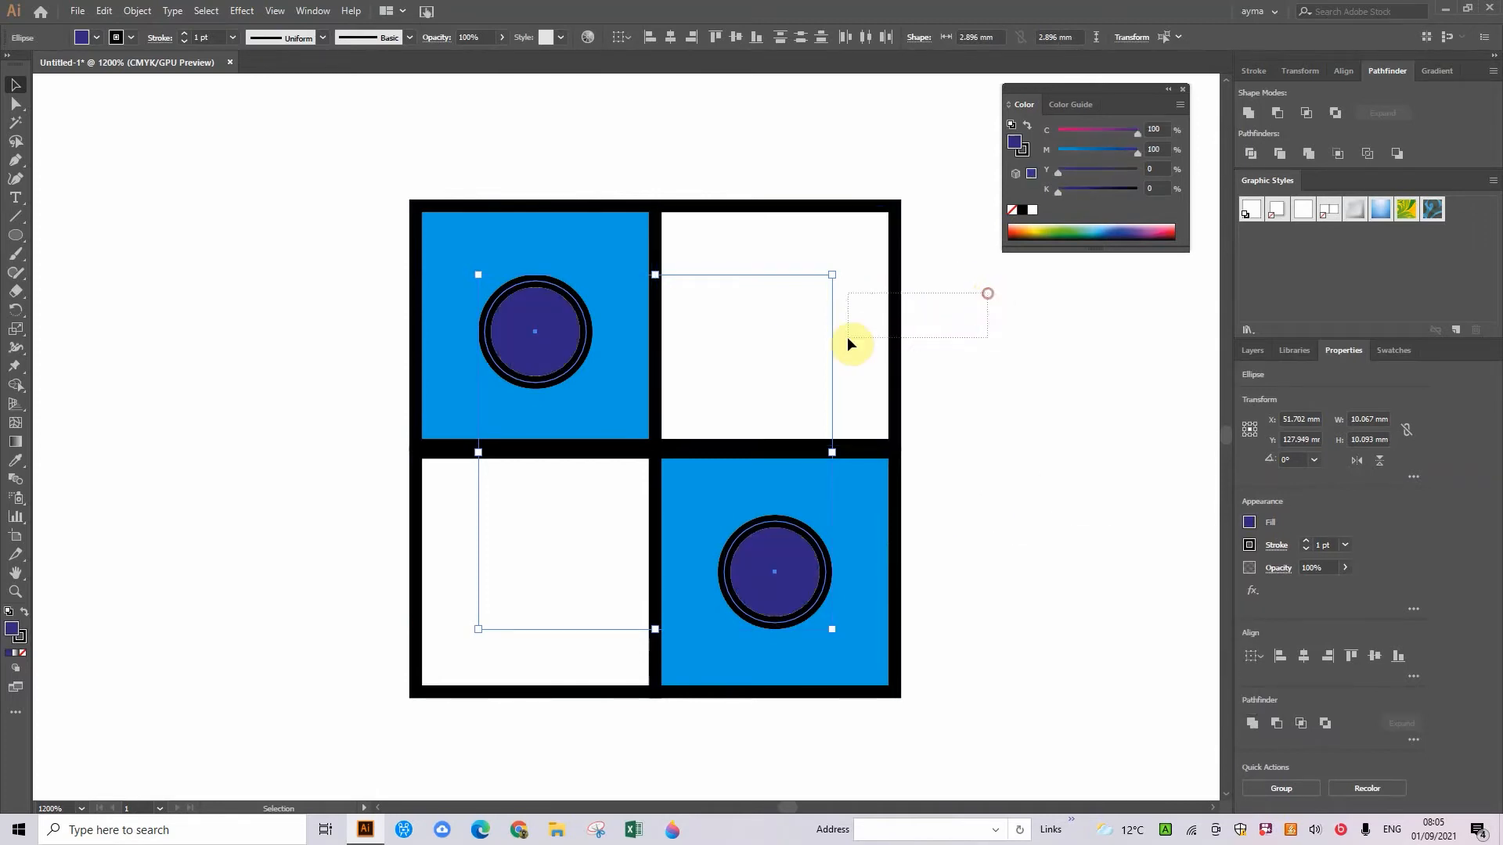
- Fill the upper-right and lower-left squares with the purple swatch (C=75 M=100 Y=0 K=0)
click(848, 338)
drag(374, 554, 503, 584)
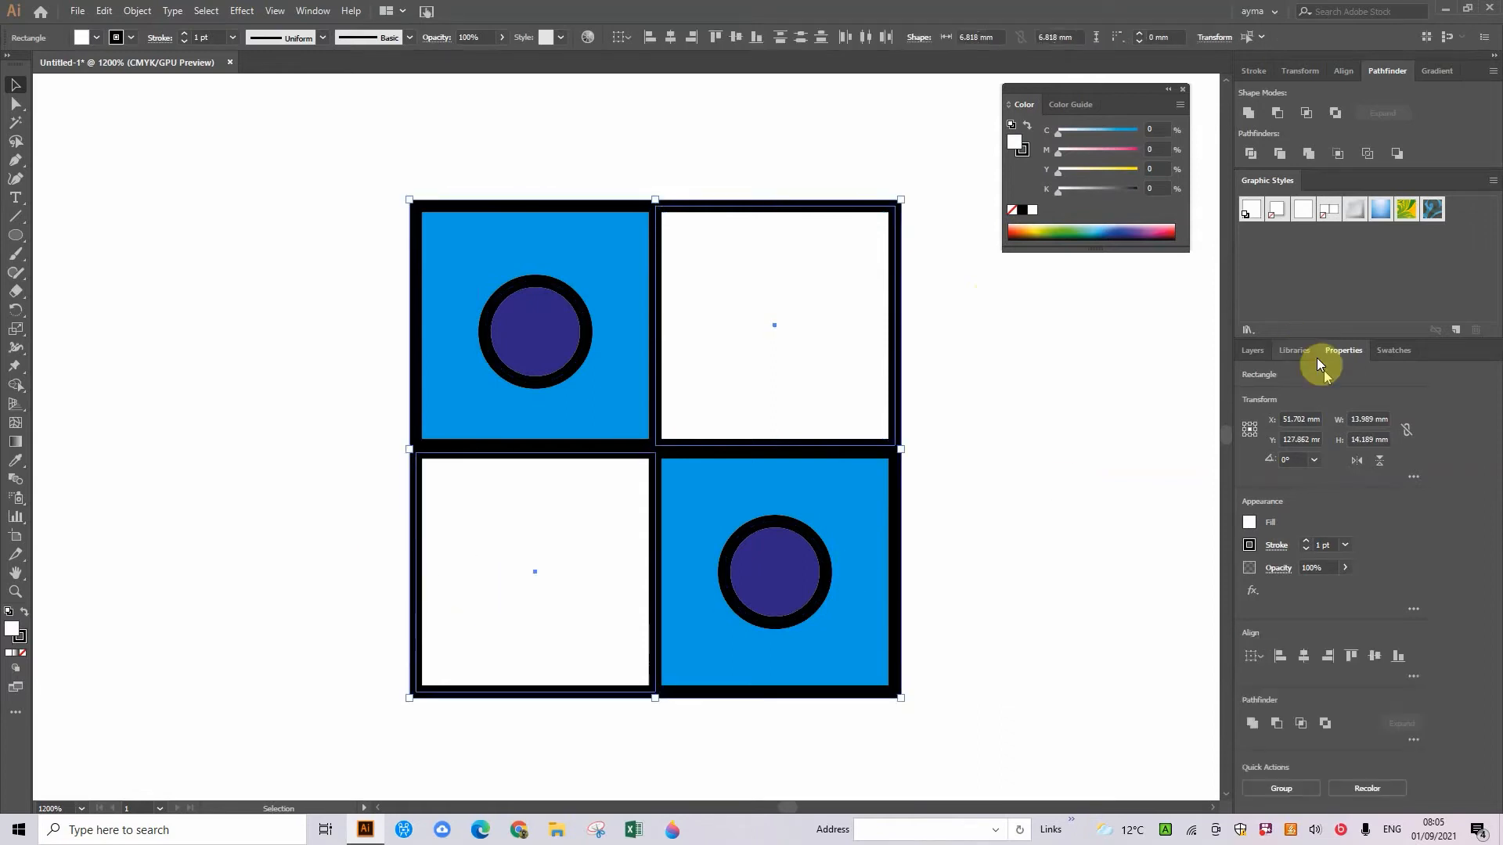
click(1252, 525)
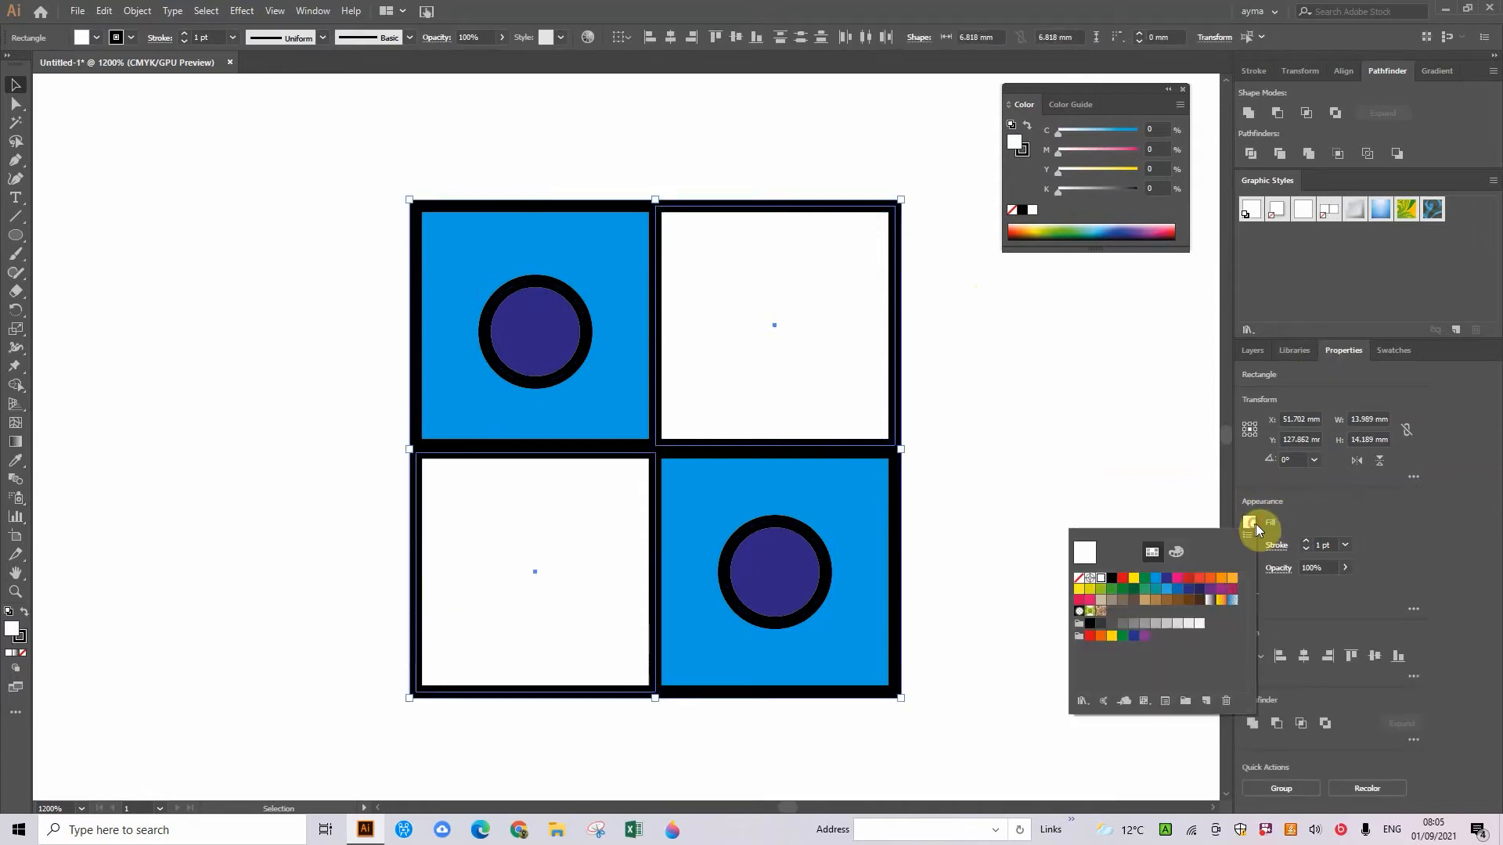
click(1209, 591)
click(1058, 326)
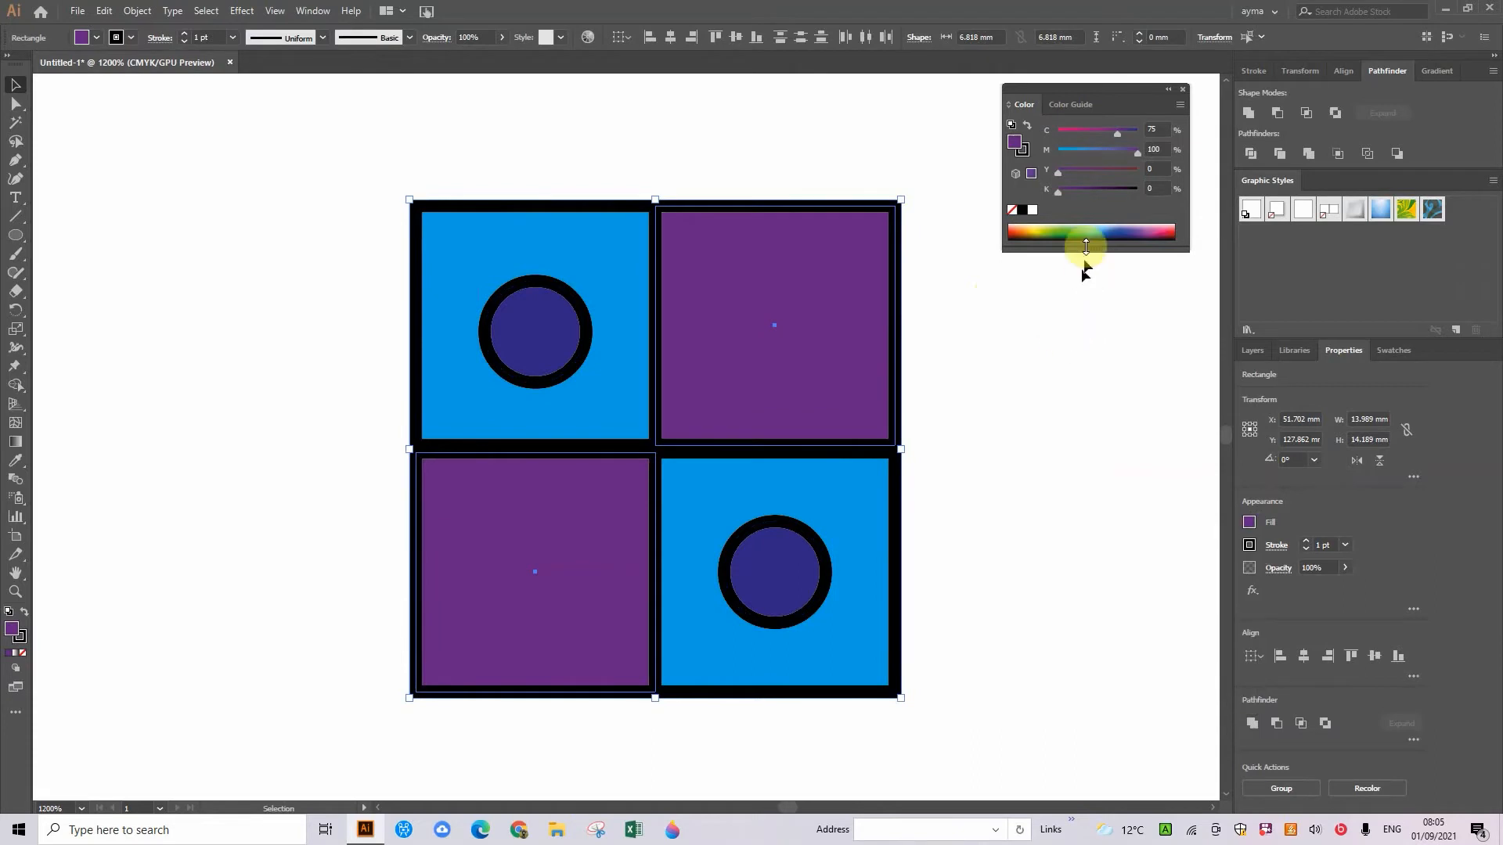
- Remove the stroke from all the squares and circles
drag(1062, 283, 472, 753)
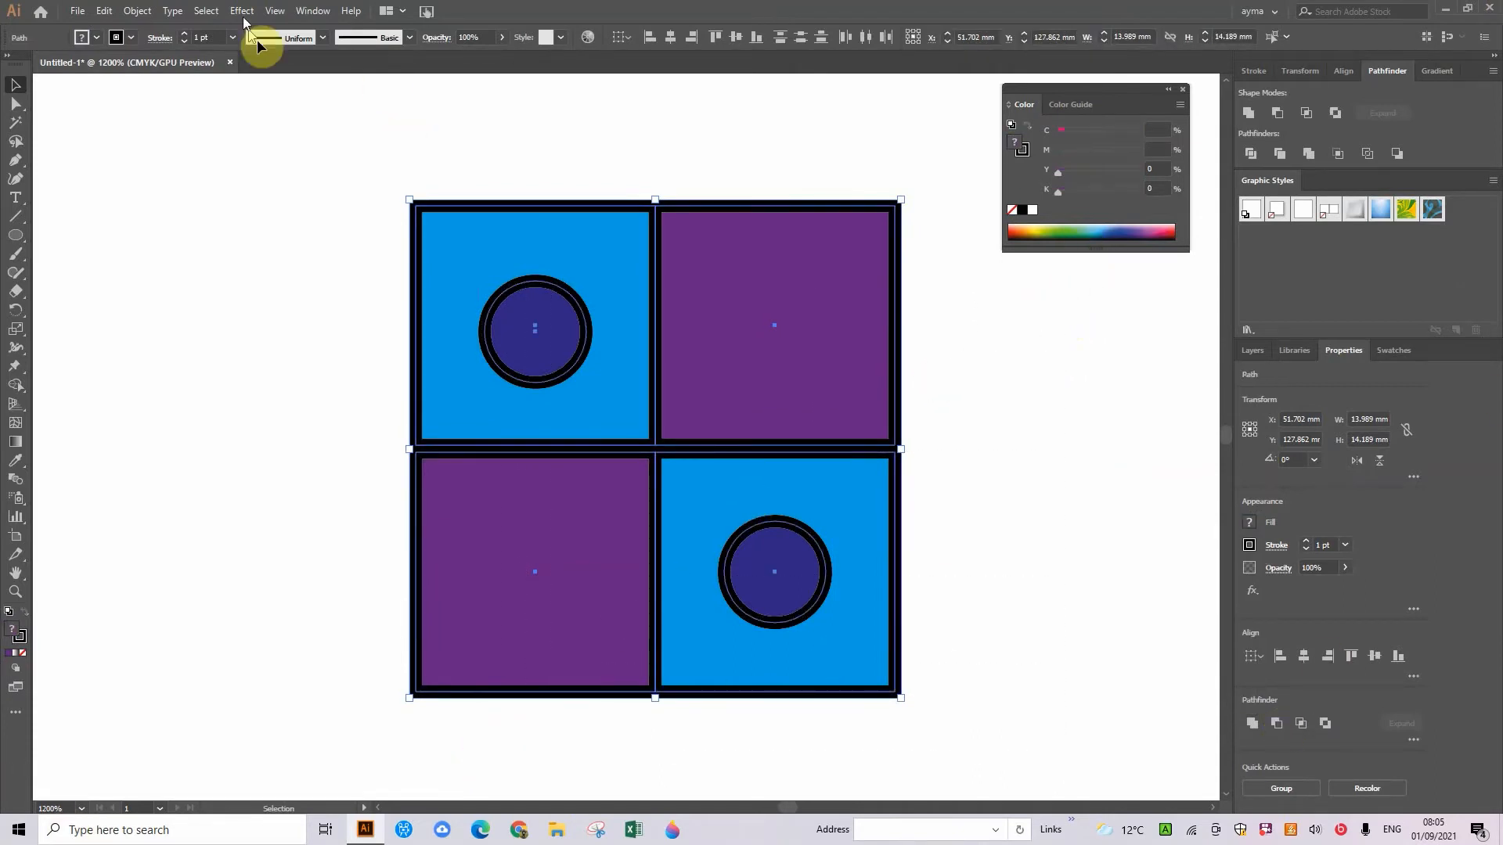
click(1249, 546)
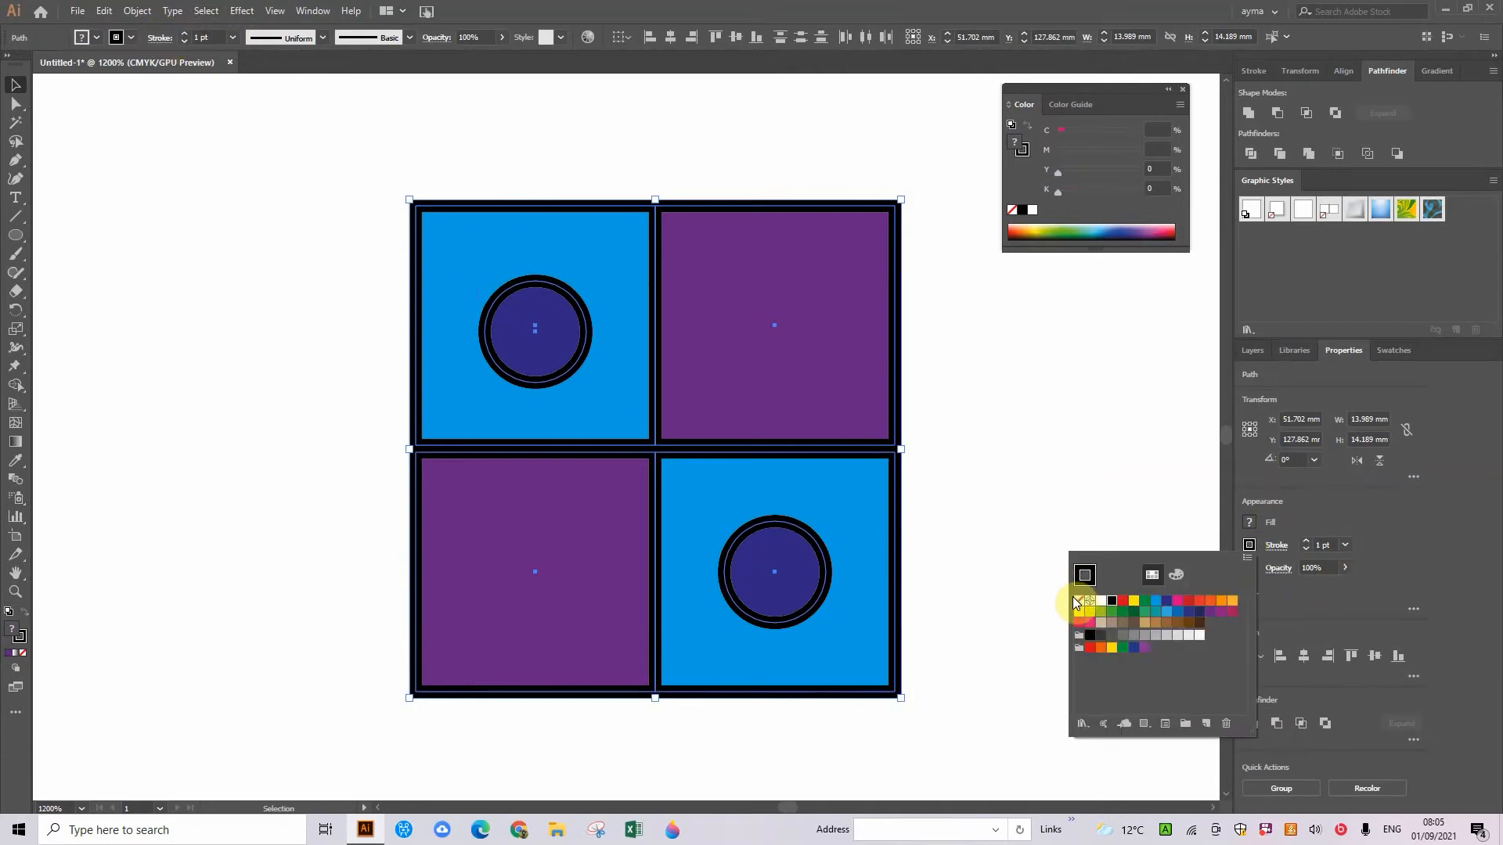
click(1077, 601)
click(925, 456)
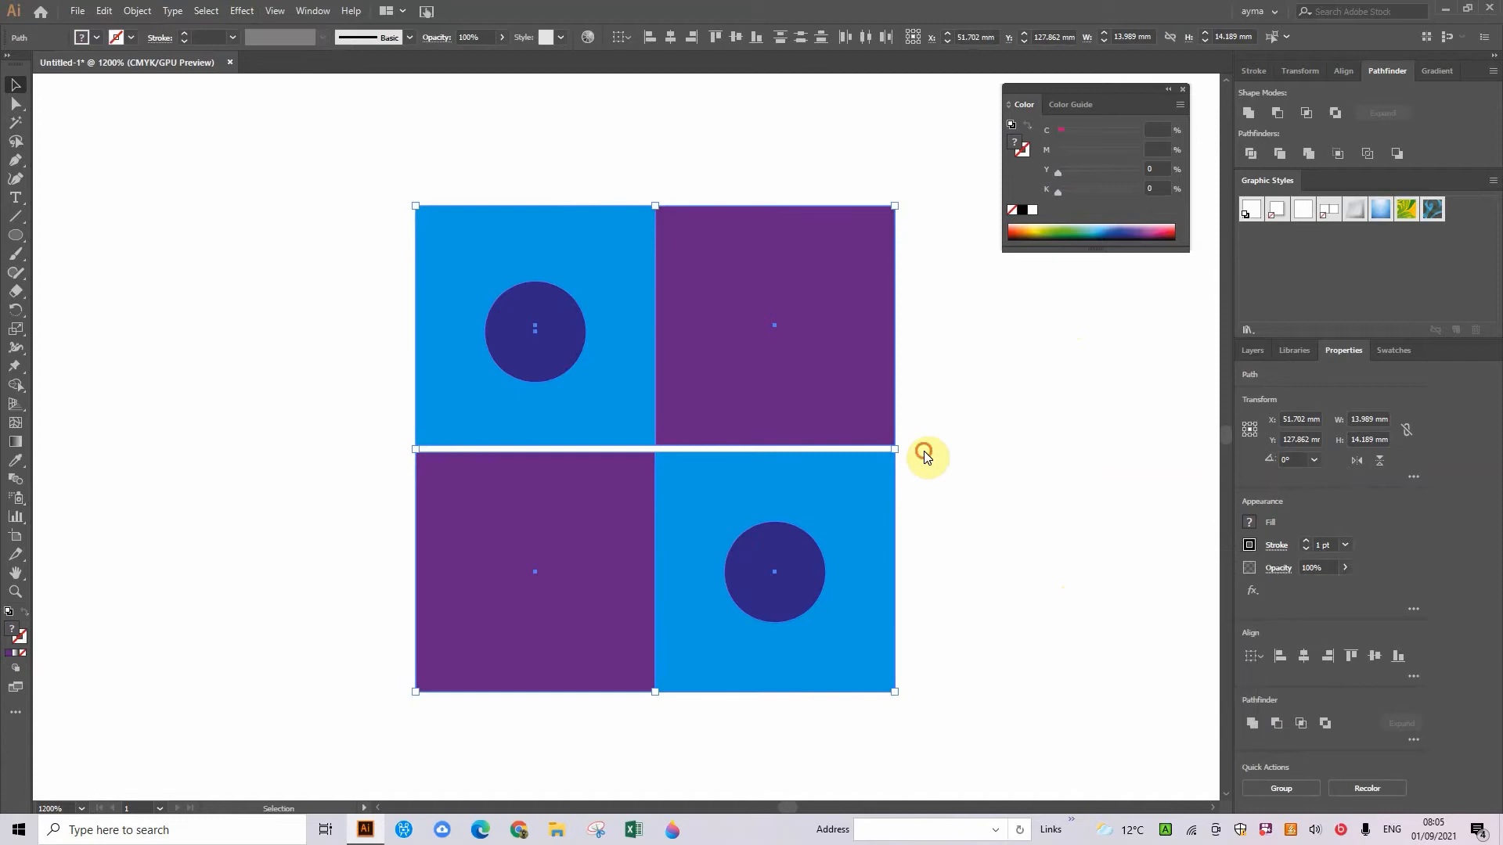
click(939, 344)
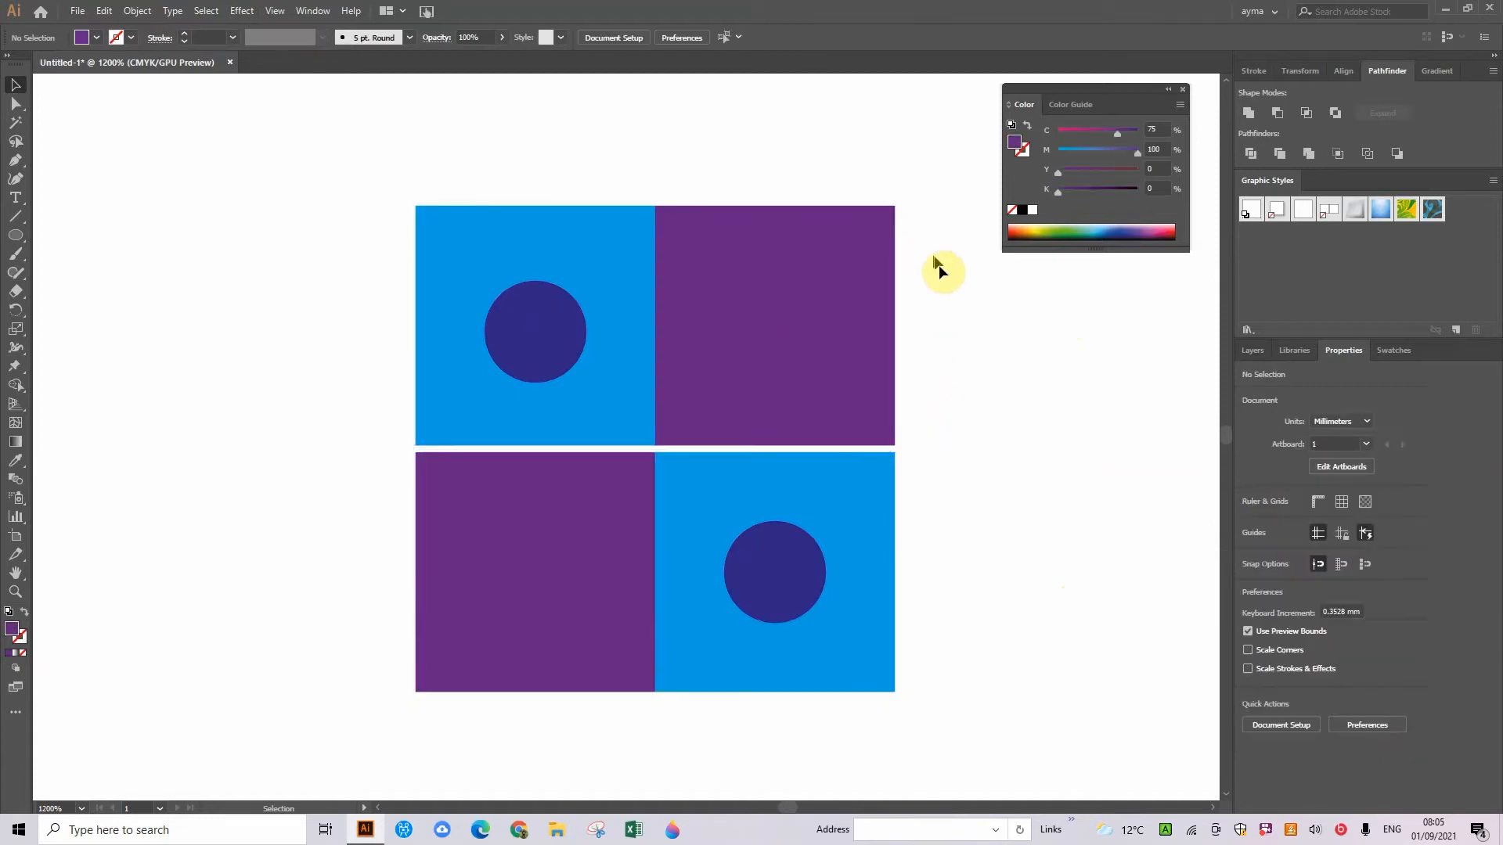
- Nudge the upper two squares and their circle down by one 0.3528 mm increment to close the gap between the rows
drag(961, 290, 383, 387)
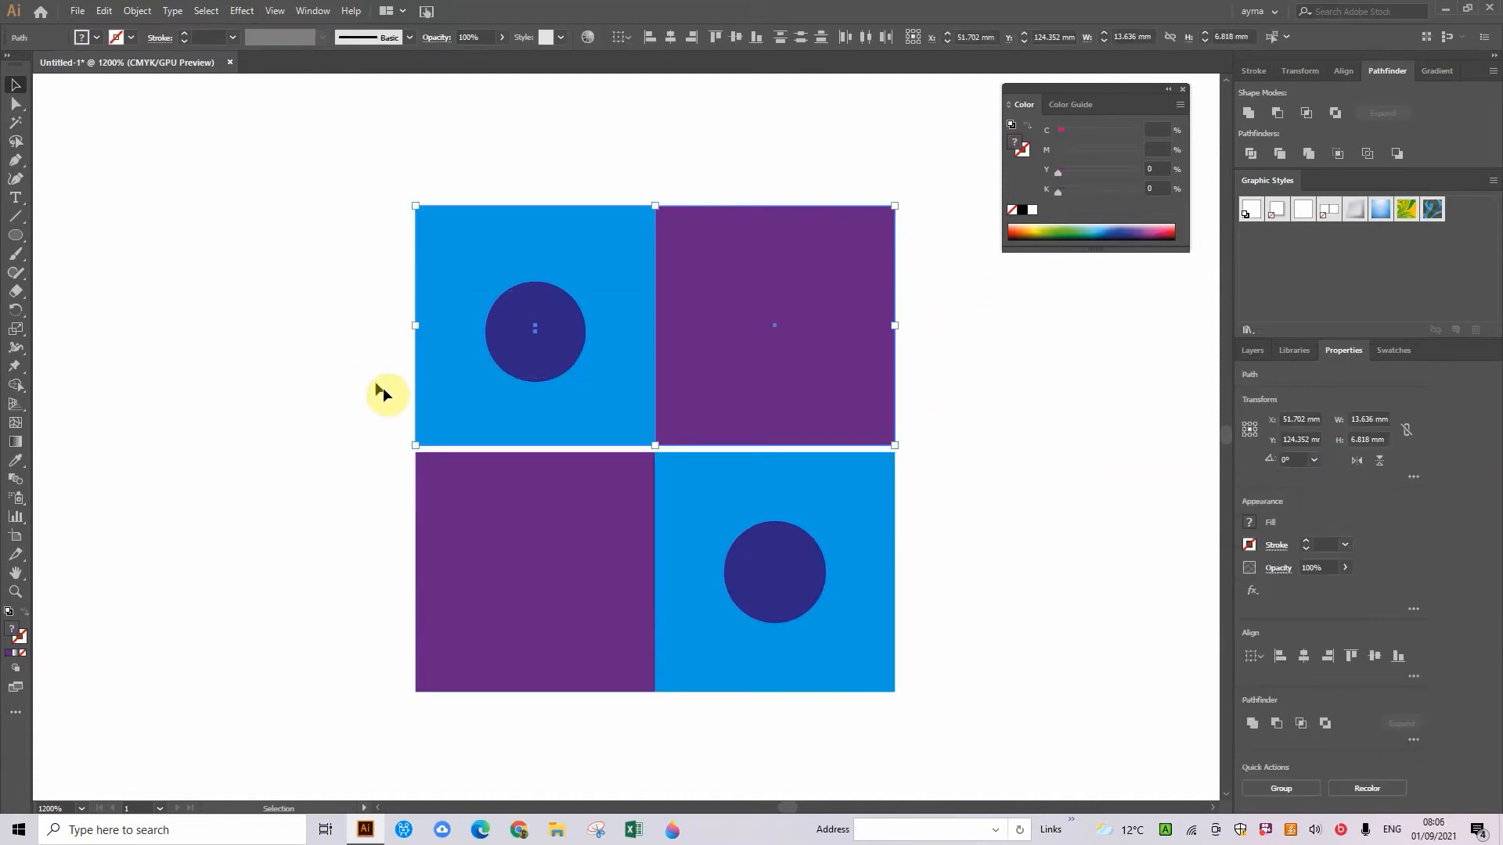
key(Down)
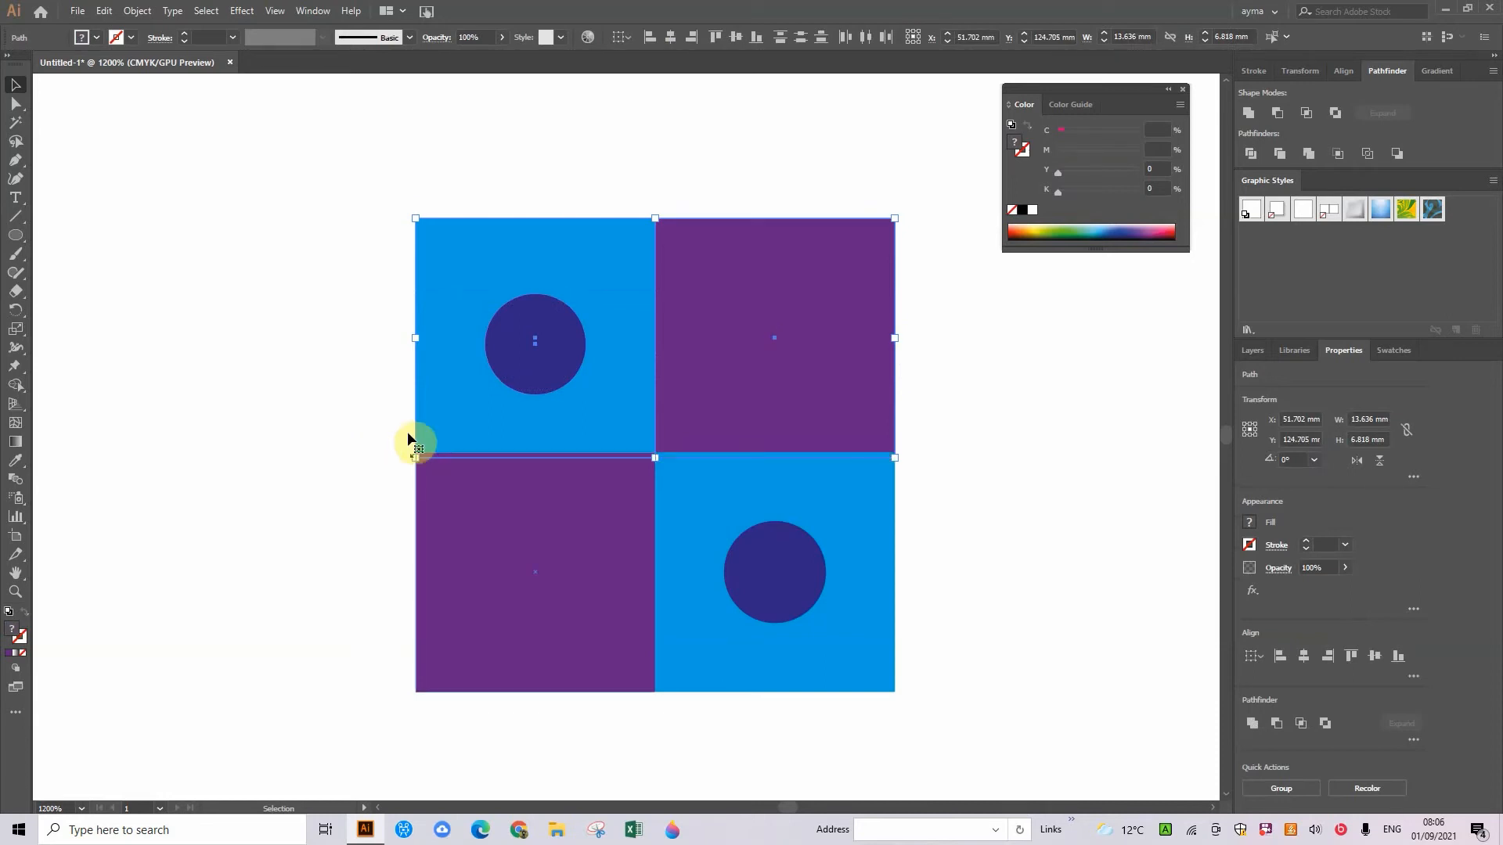
click(407, 434)
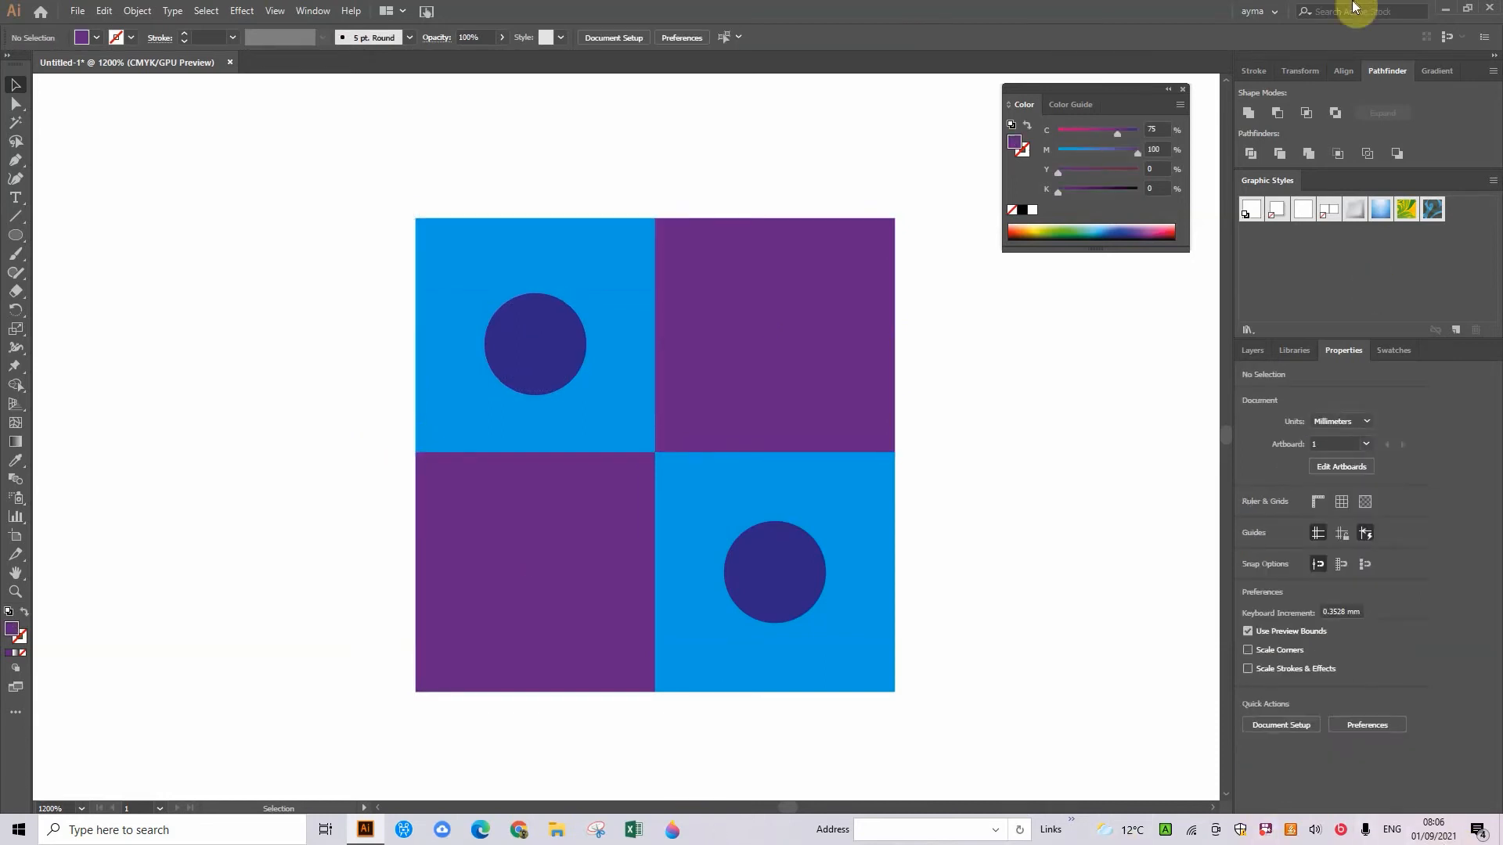
- Select the entire four-square tile with its two circles and show the Brushes panel
key(ctrl+minus)
key(ctrl+minus)
key(ctrl+minus)
key(ctrl+minus)
key(ctrl+minus)
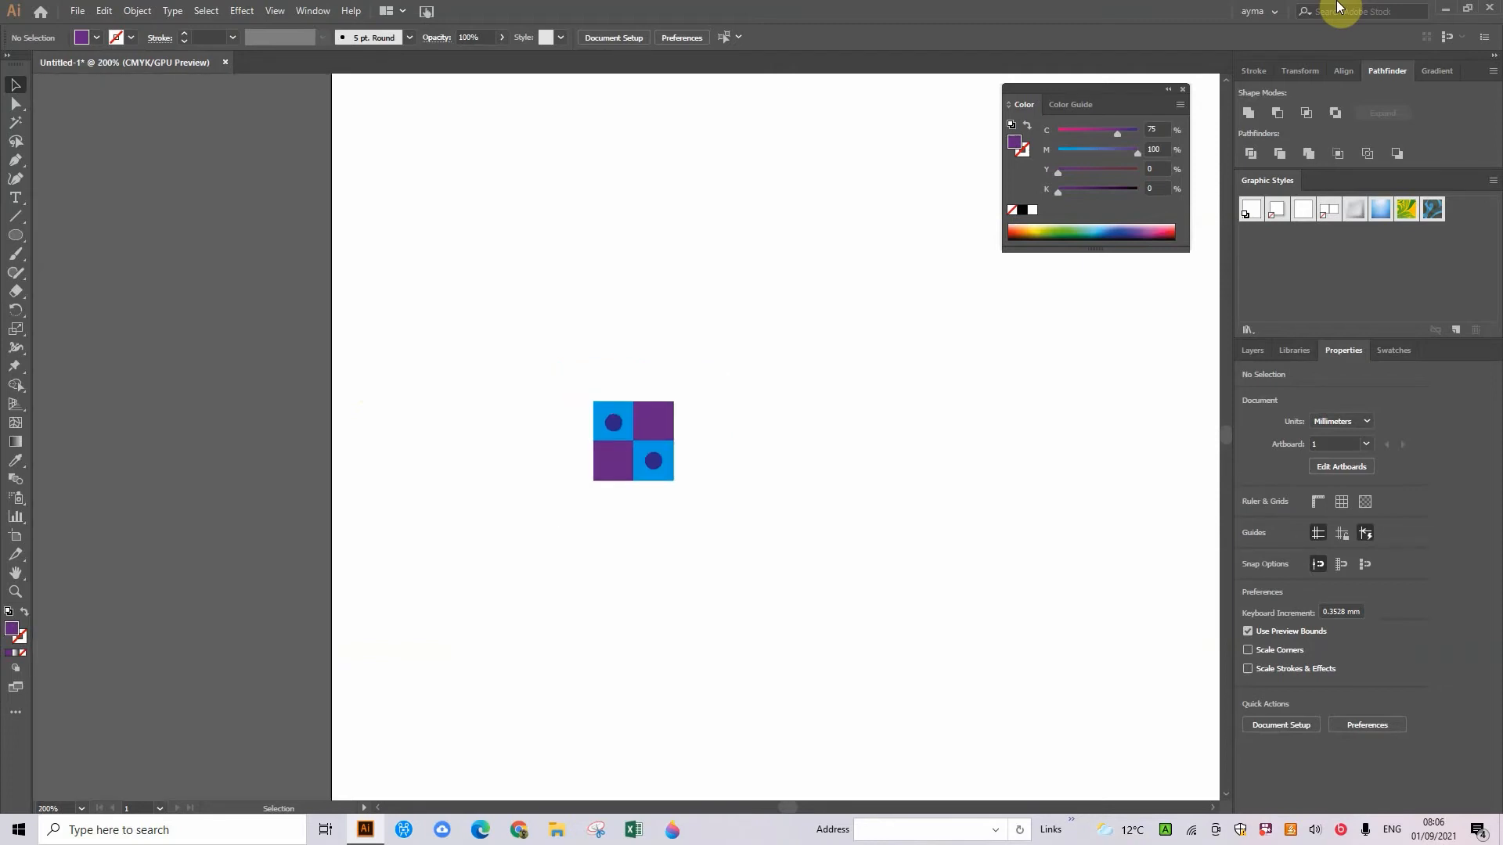
drag(665, 647, 641, 551)
key(ctrl+minus)
key(ctrl+minus)
key(ctrl+minus)
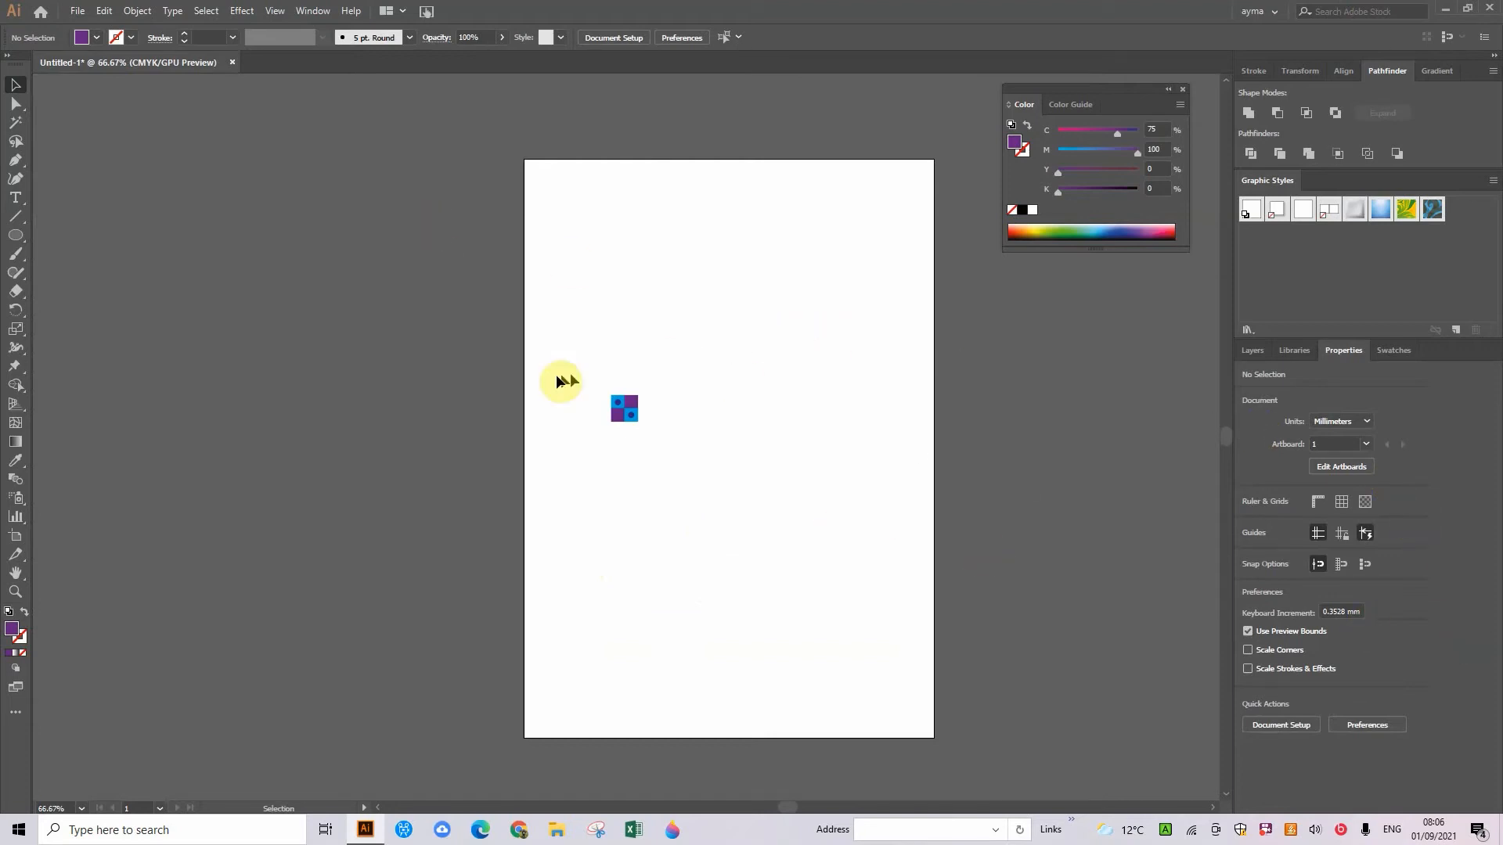
drag(603, 420, 607, 423)
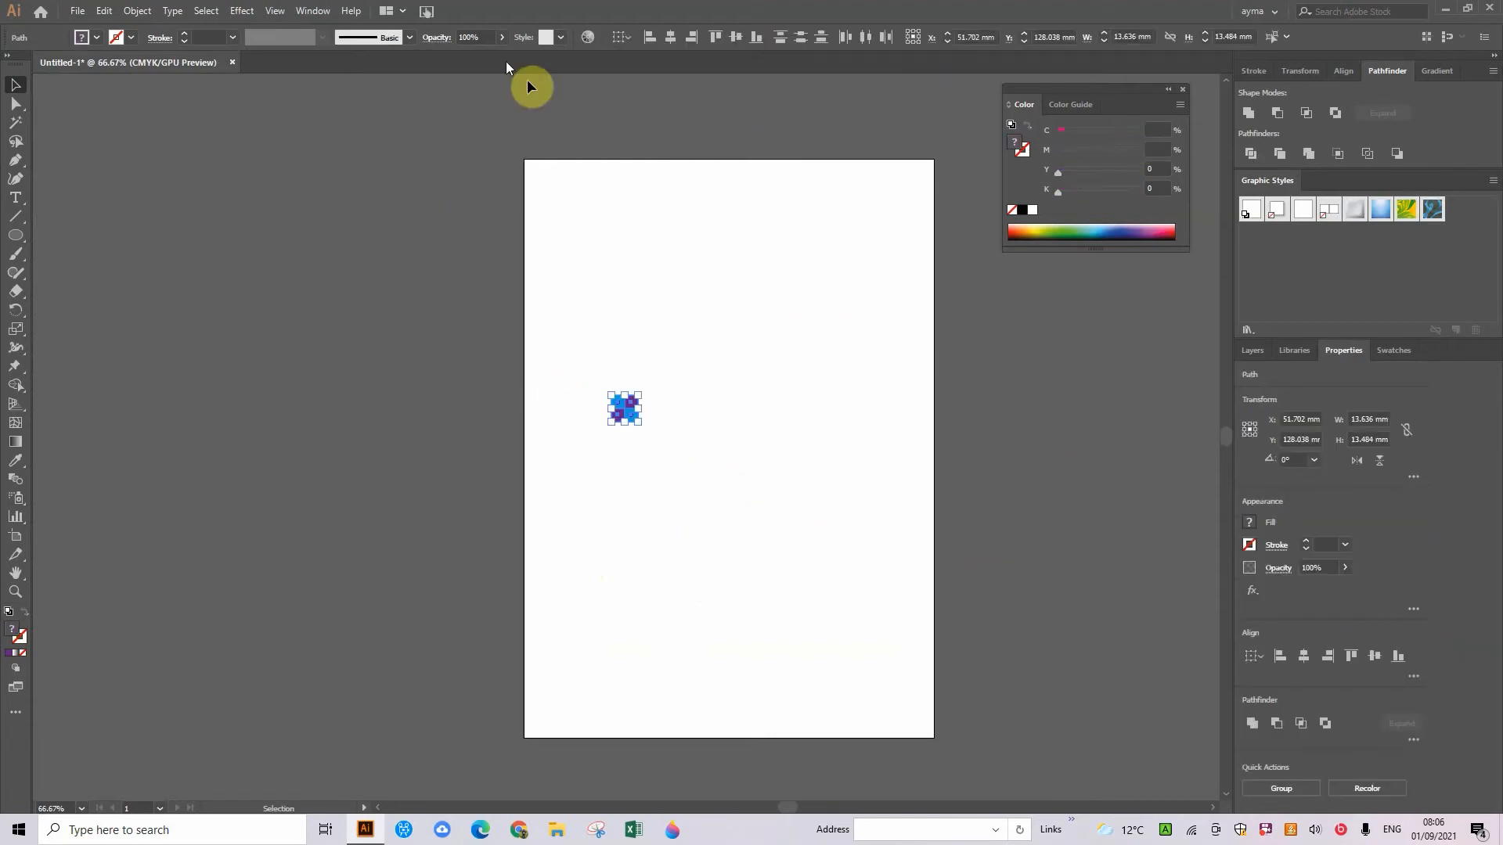
click(313, 10)
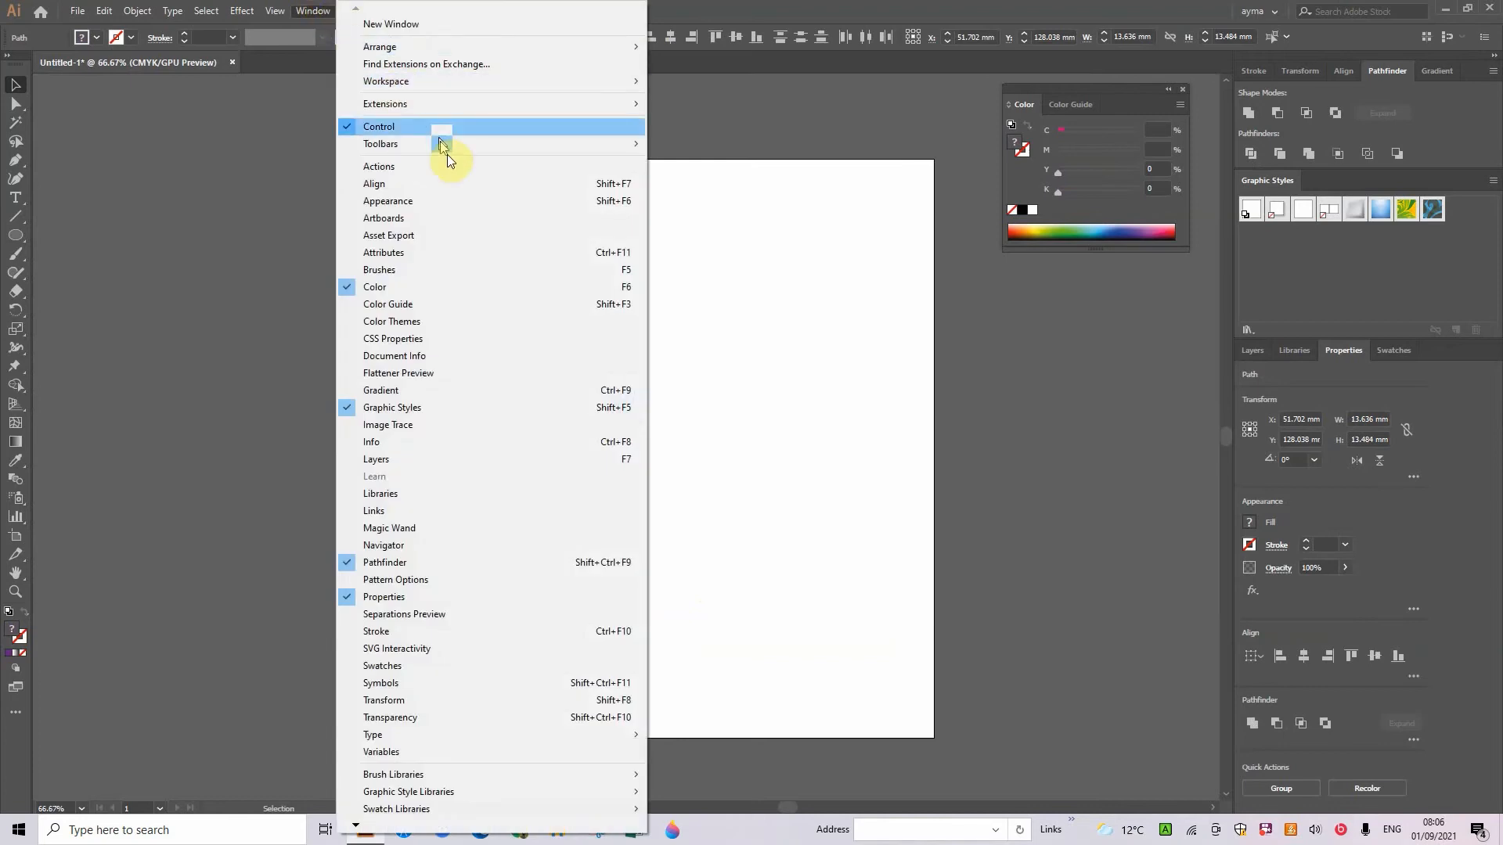
click(424, 269)
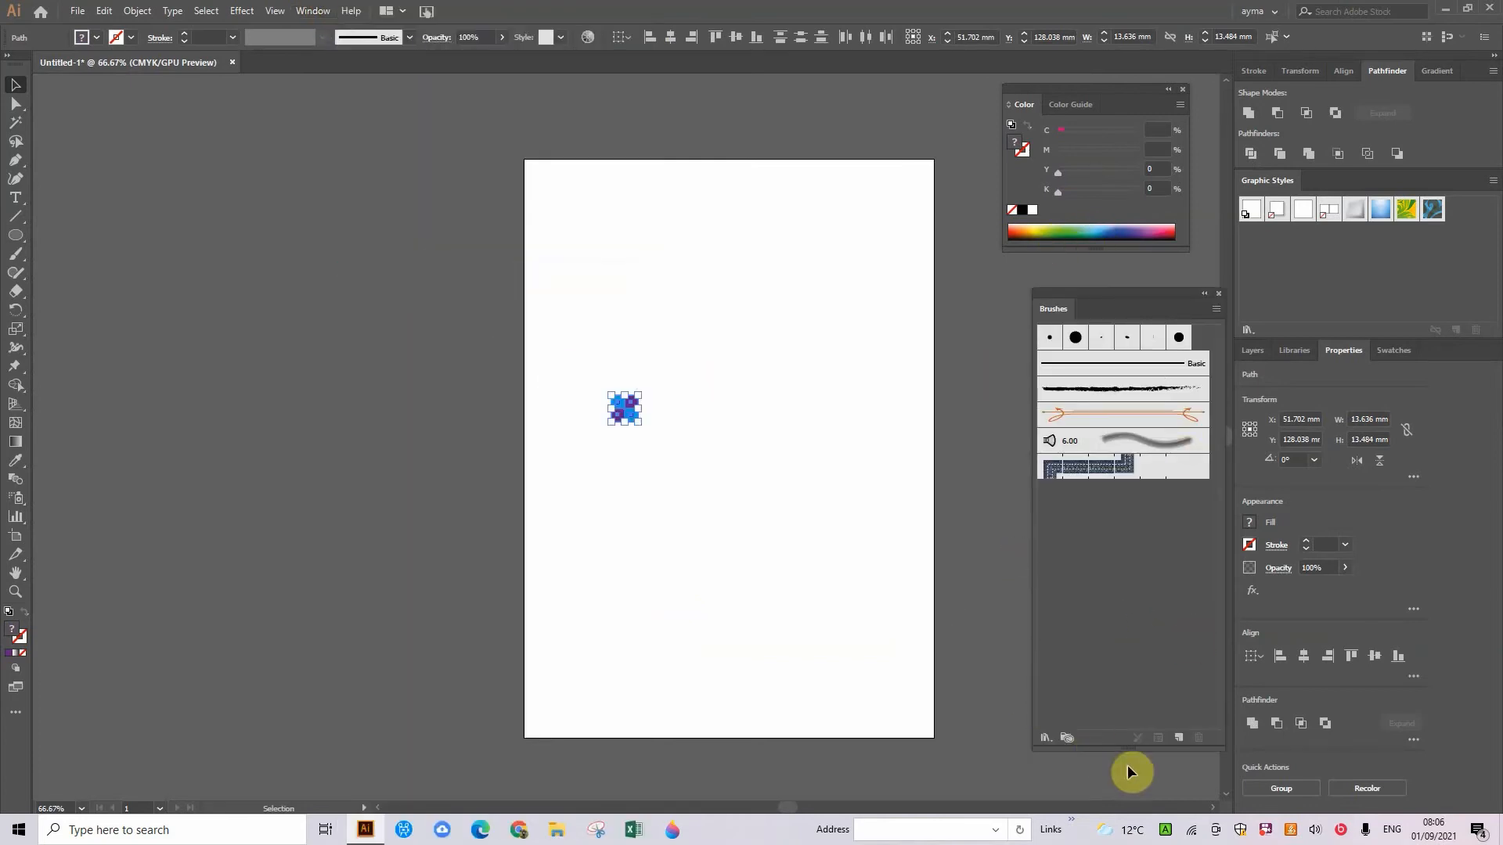
- Start a new brush of the Pattern Brush type from the selected tile artwork
click(1215, 310)
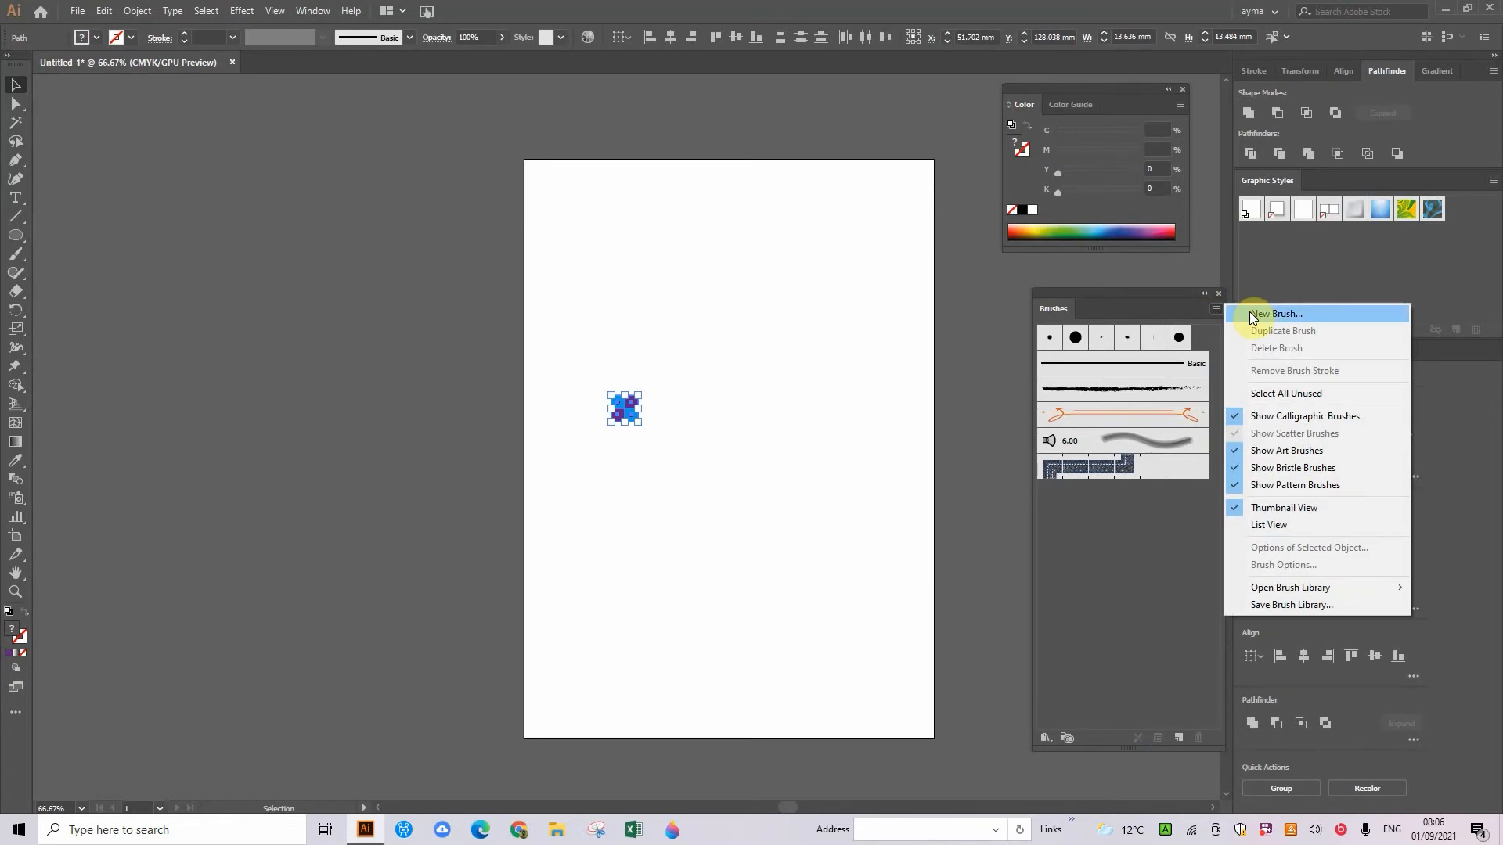
click(1250, 314)
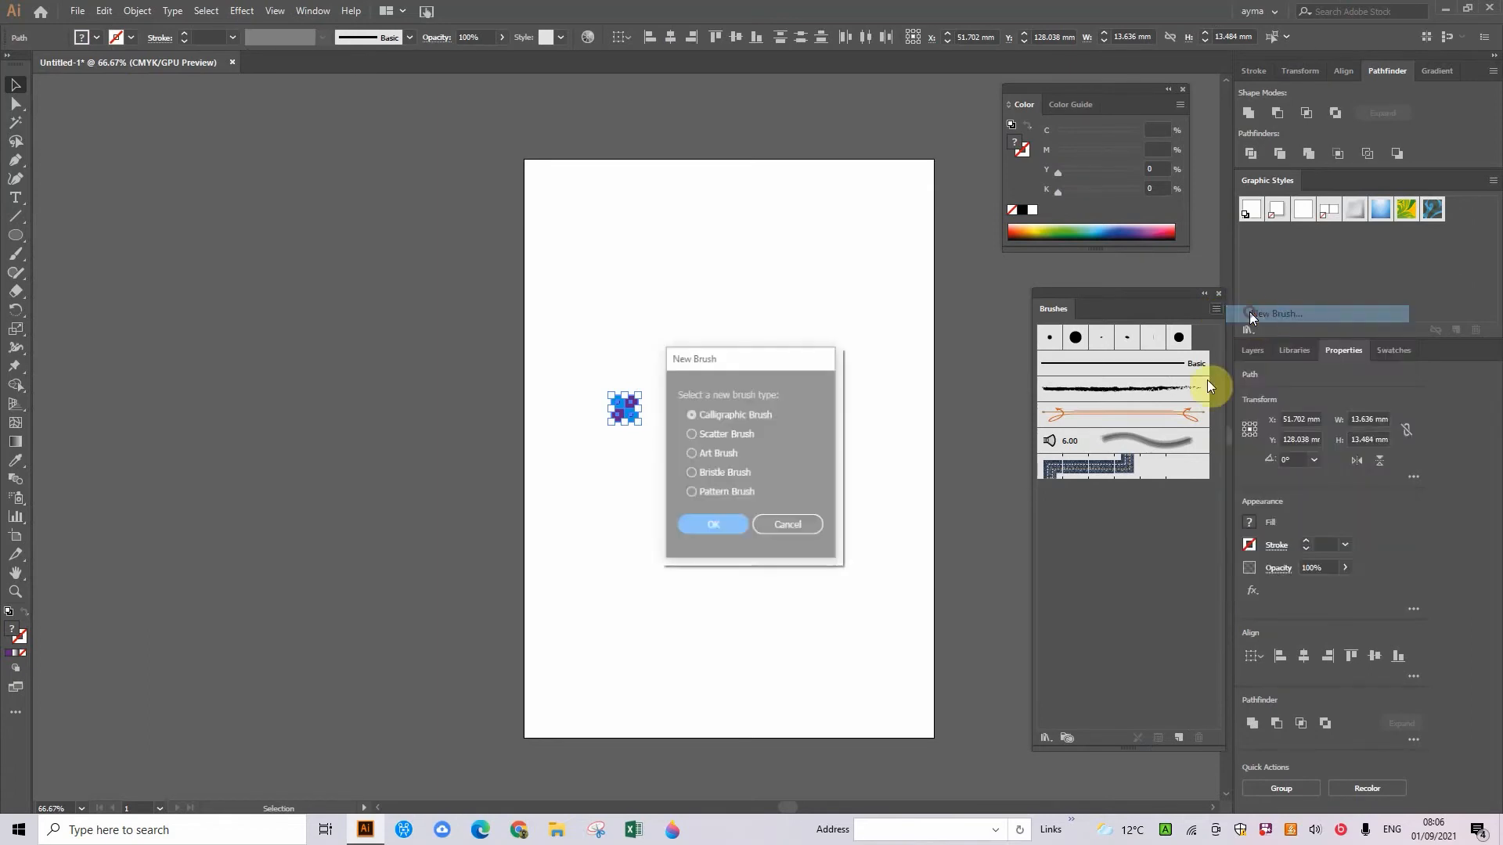
click(692, 494)
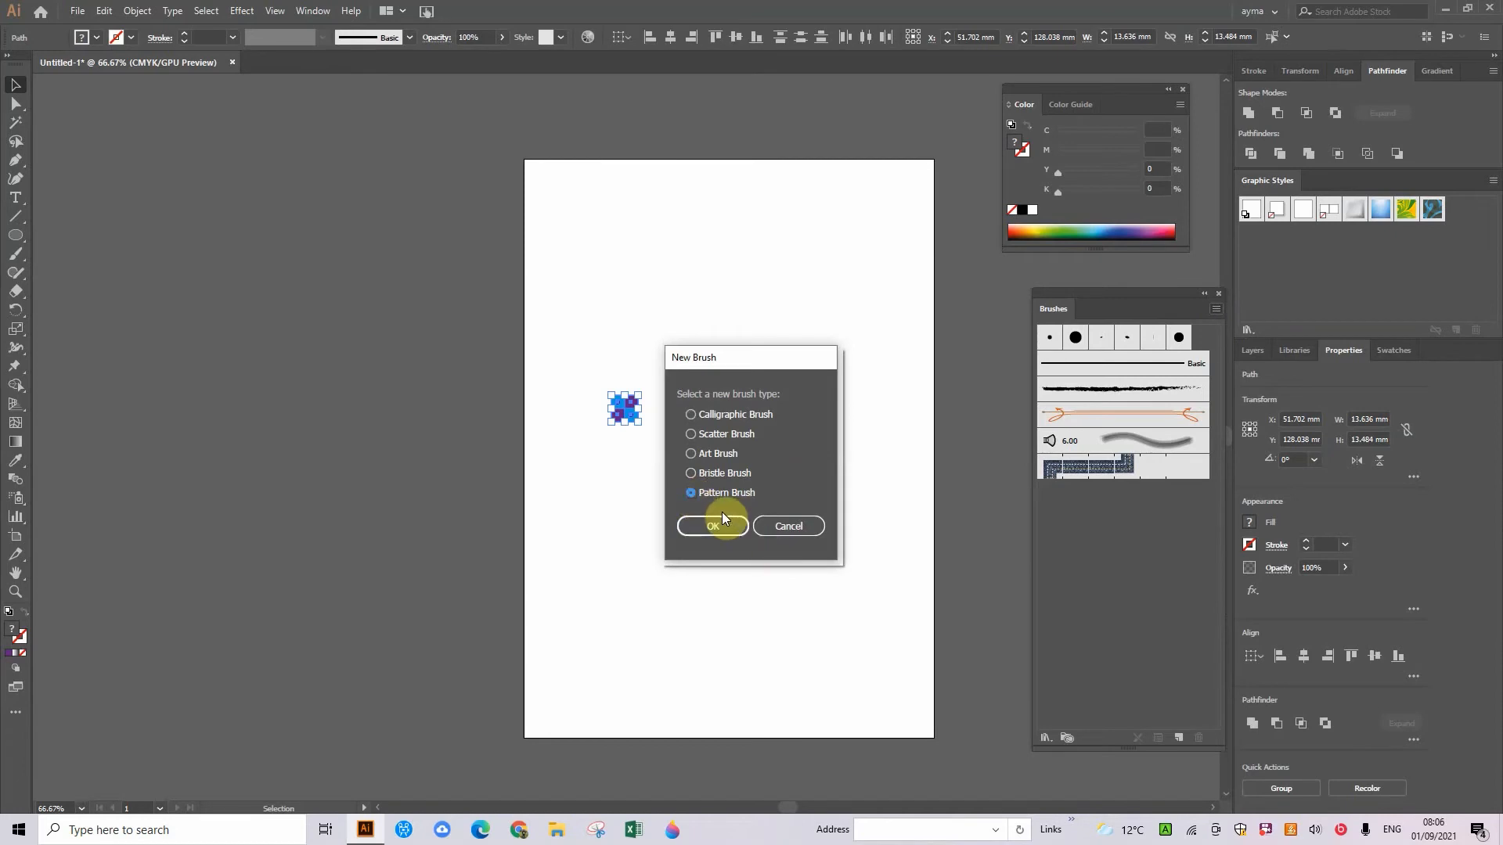
click(730, 533)
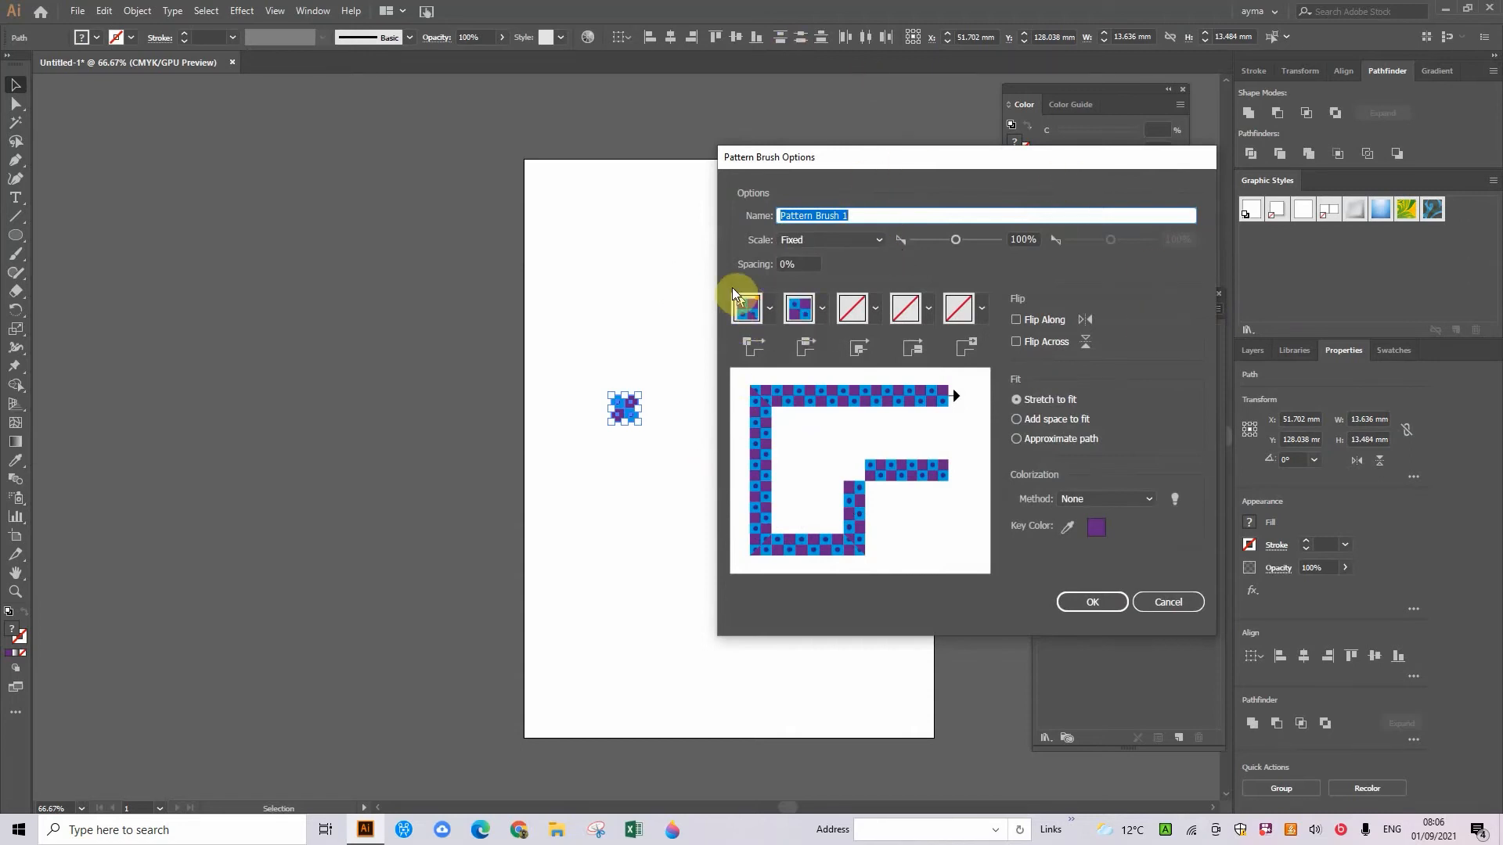
- Set the pattern brush's outer corner tile to Auto-Overlap
click(769, 308)
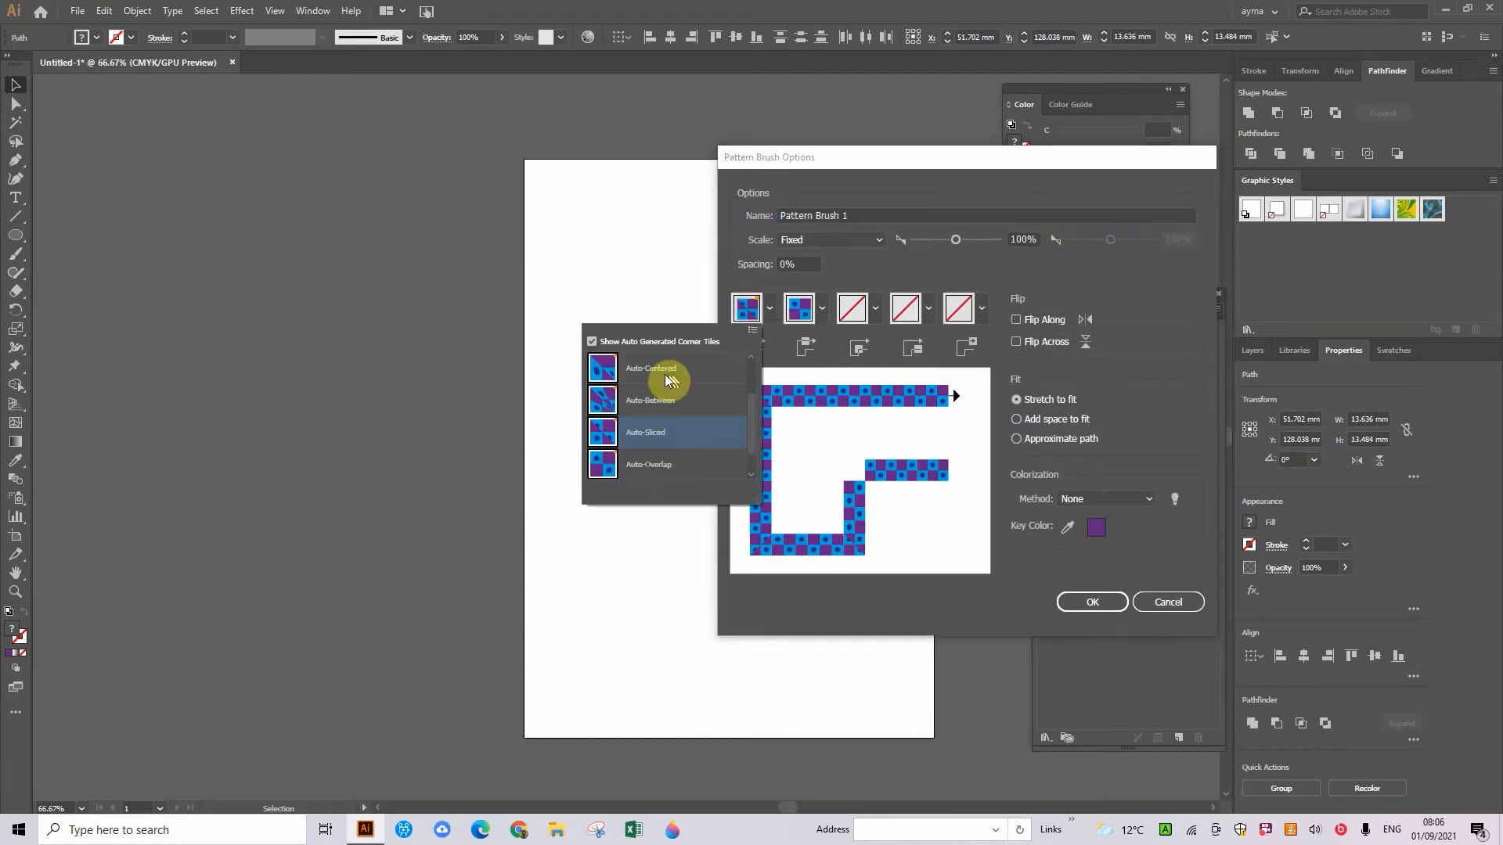
click(600, 470)
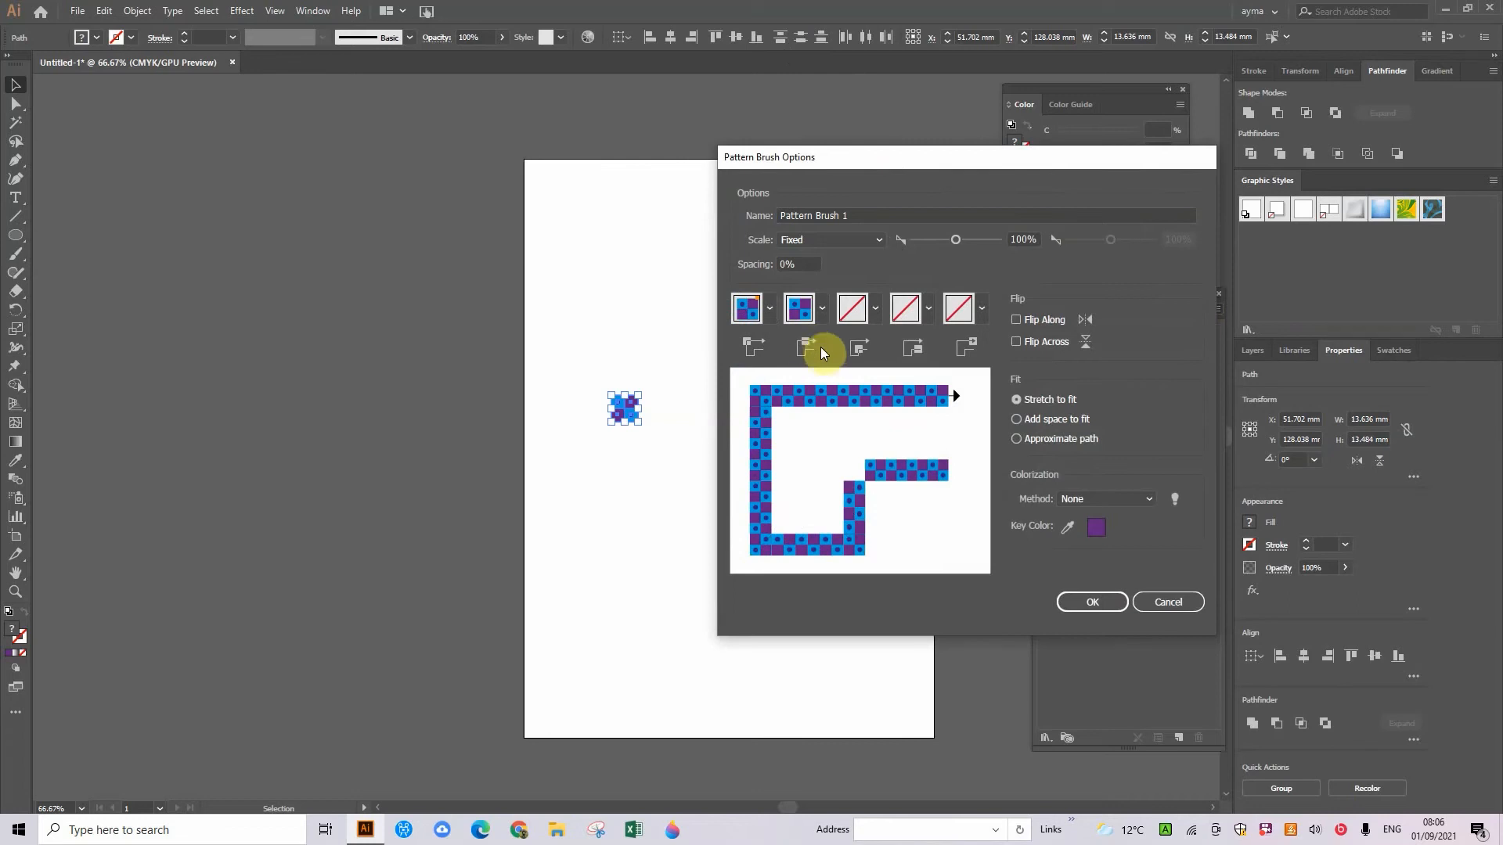
click(771, 312)
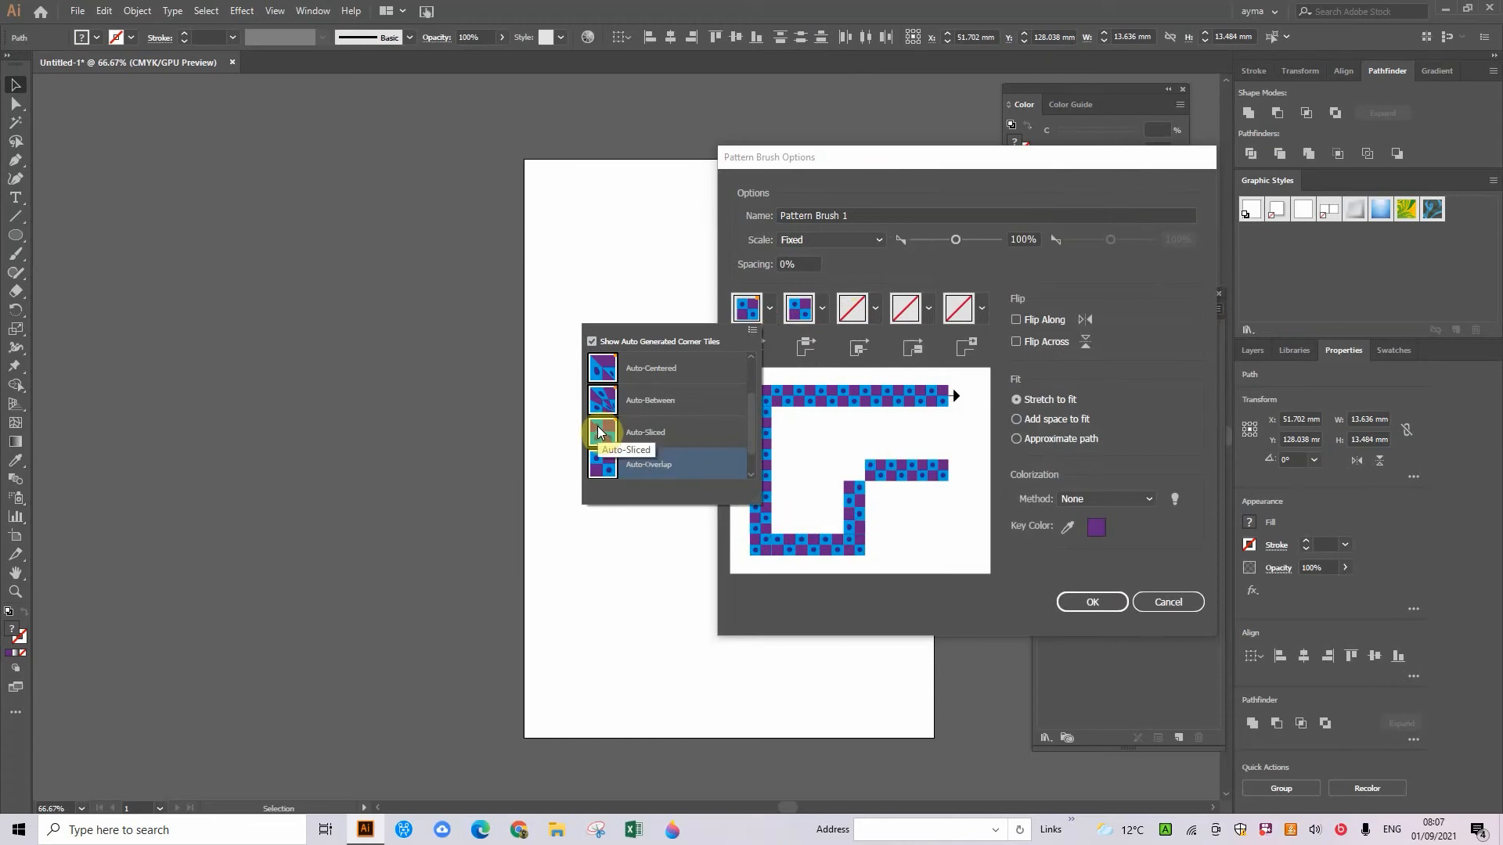
click(772, 326)
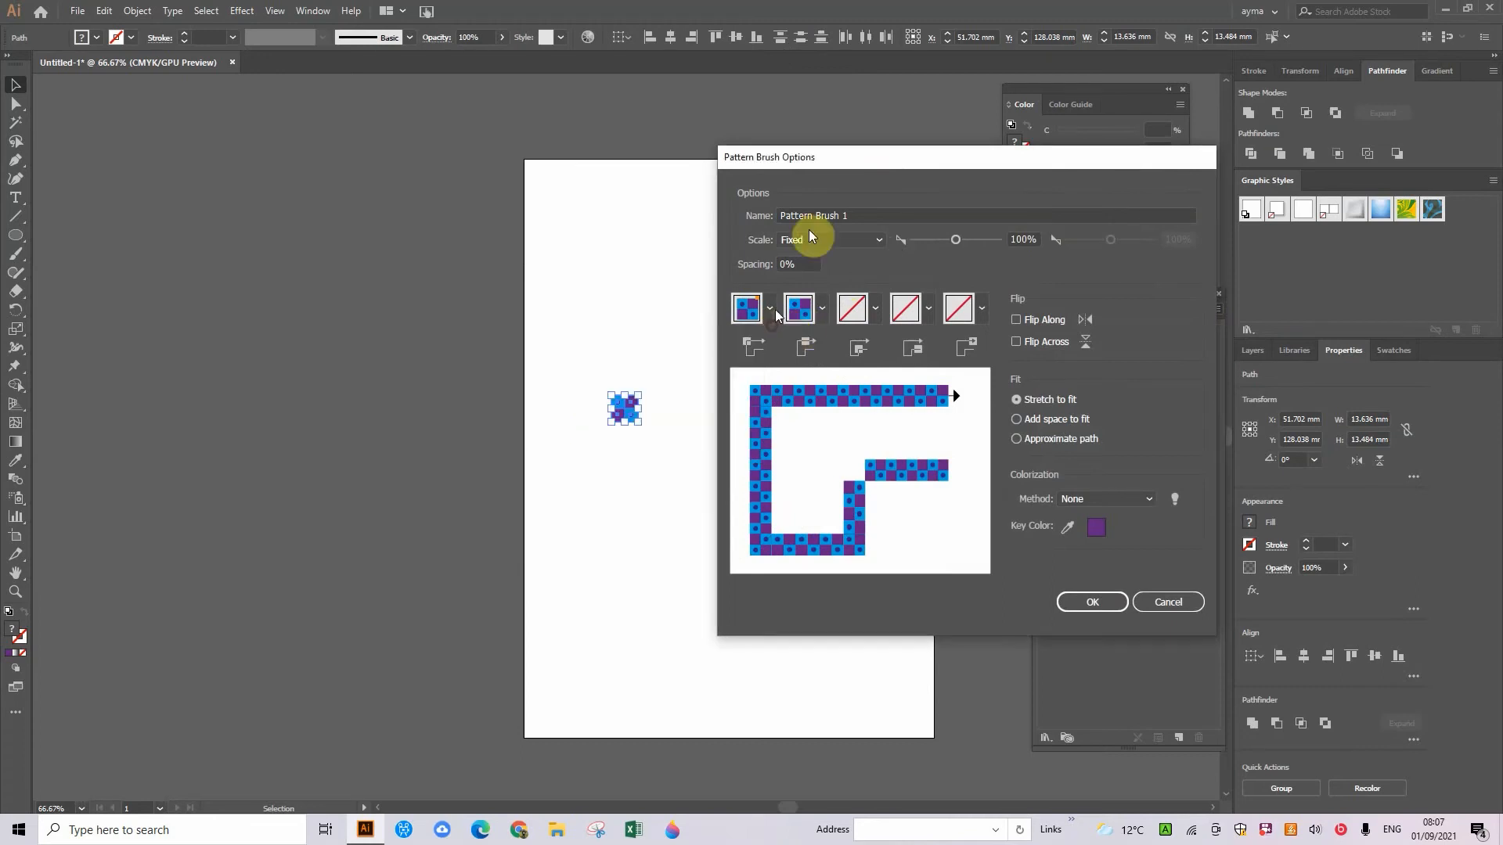
- Set the brush spacing to 50% with the Add space to fit option, and create the pattern brush
click(808, 264)
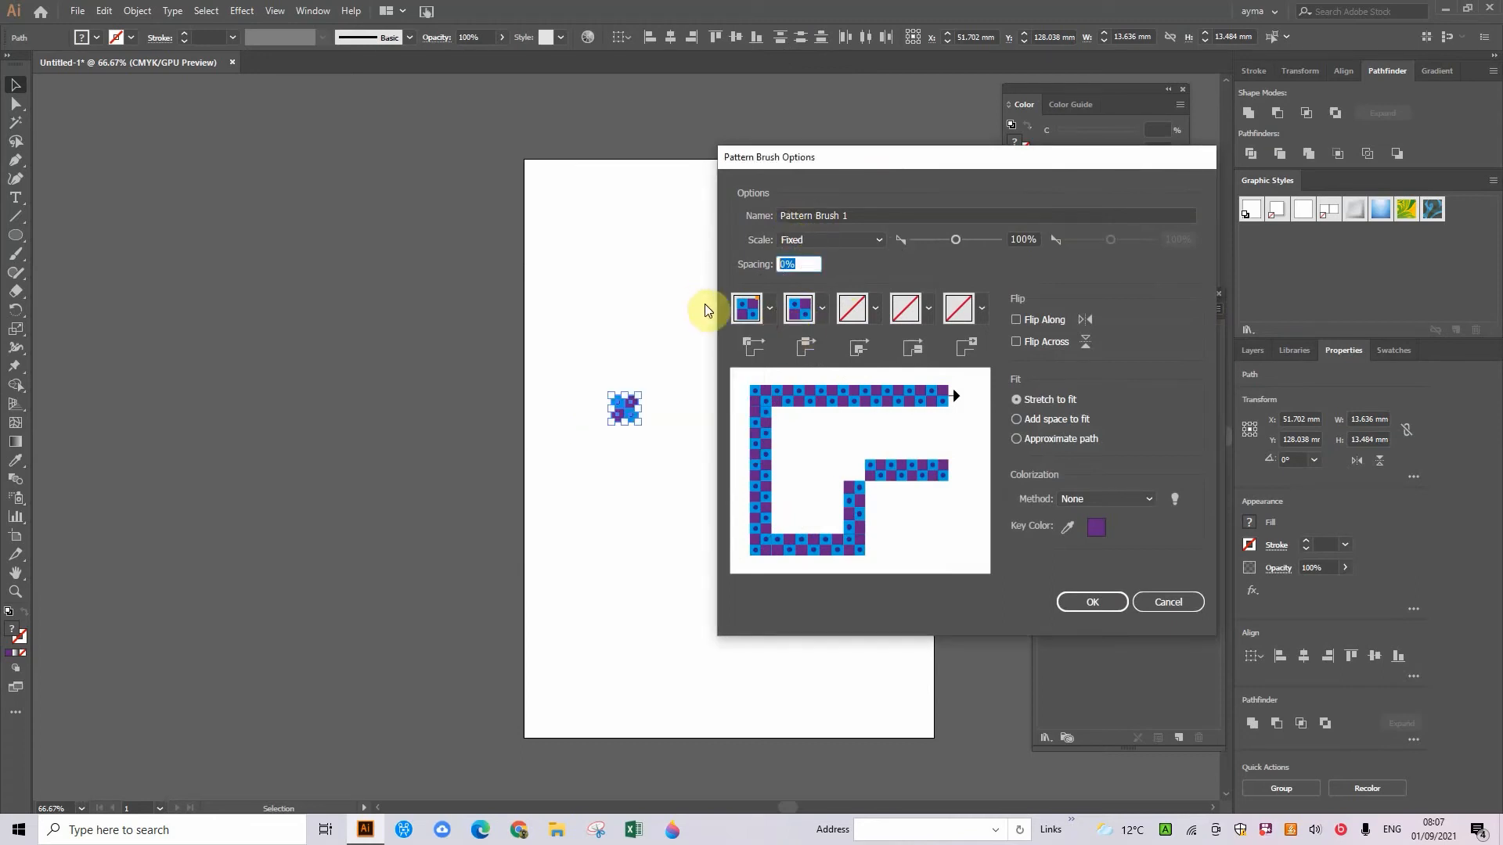
key(BackSpace)
text(50)
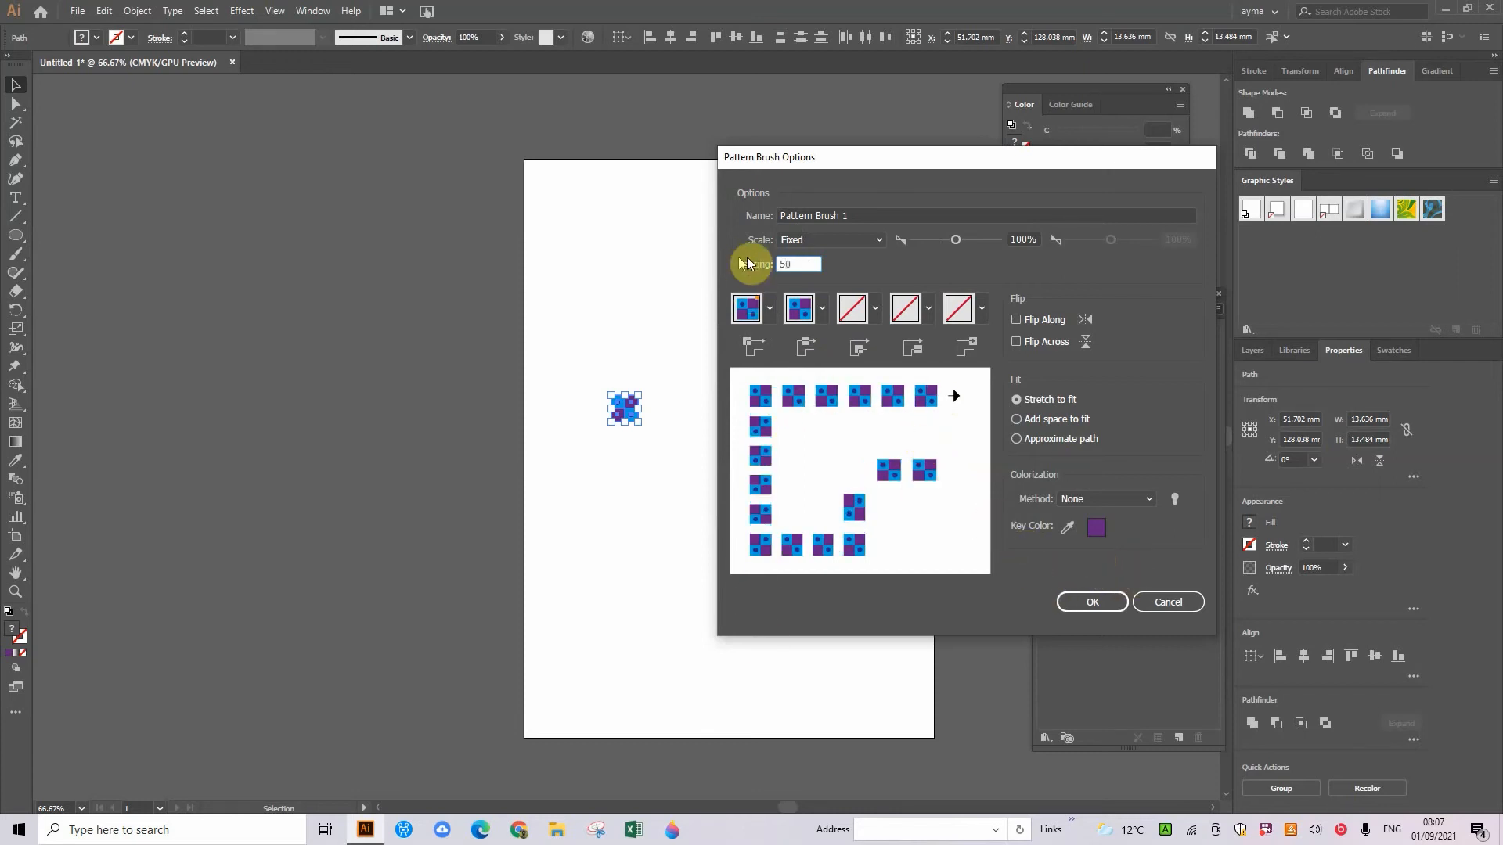
click(1017, 420)
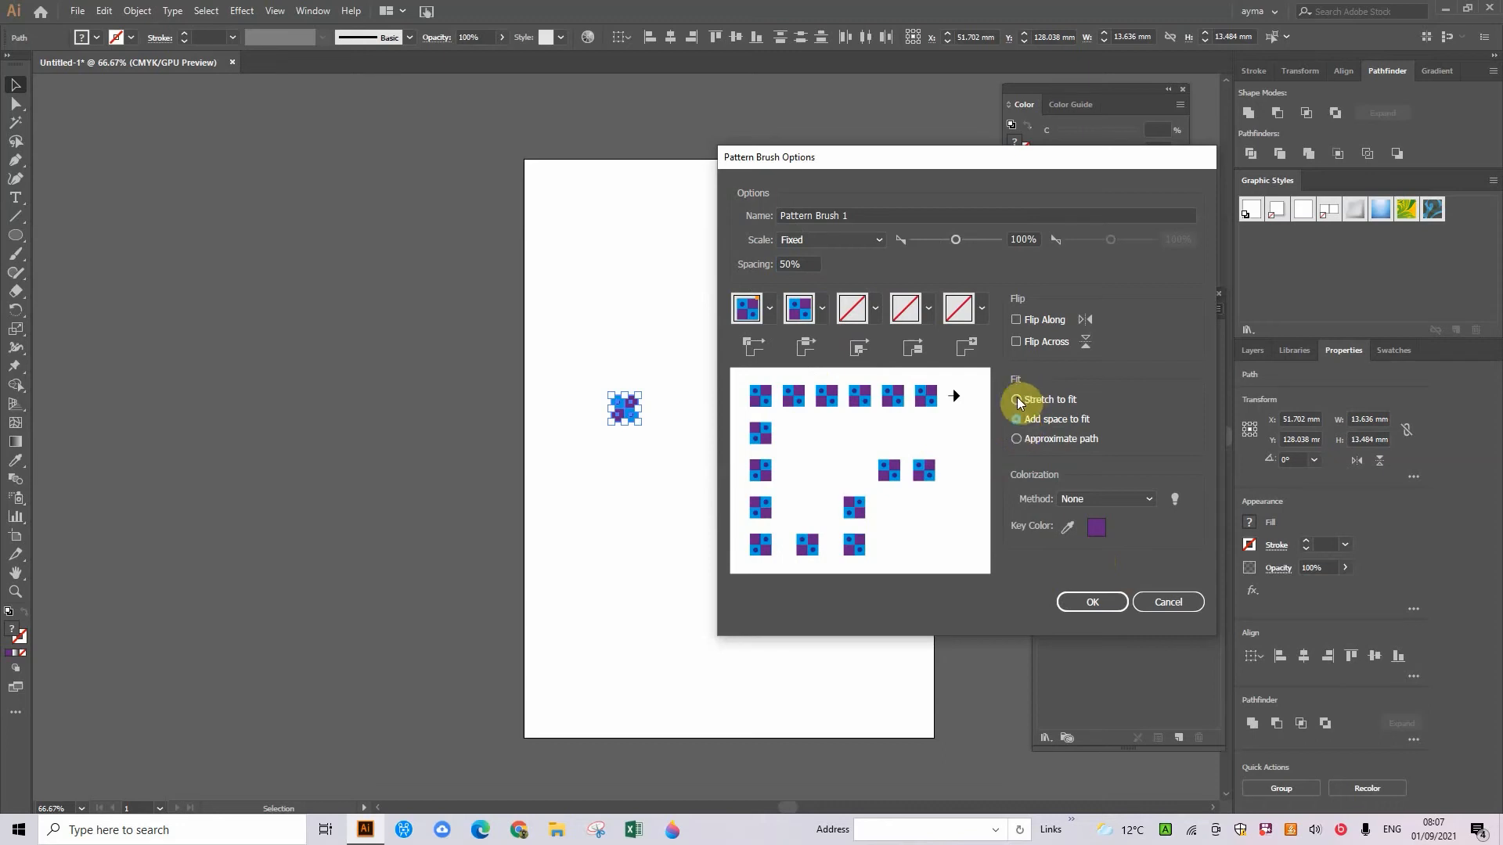
click(1017, 399)
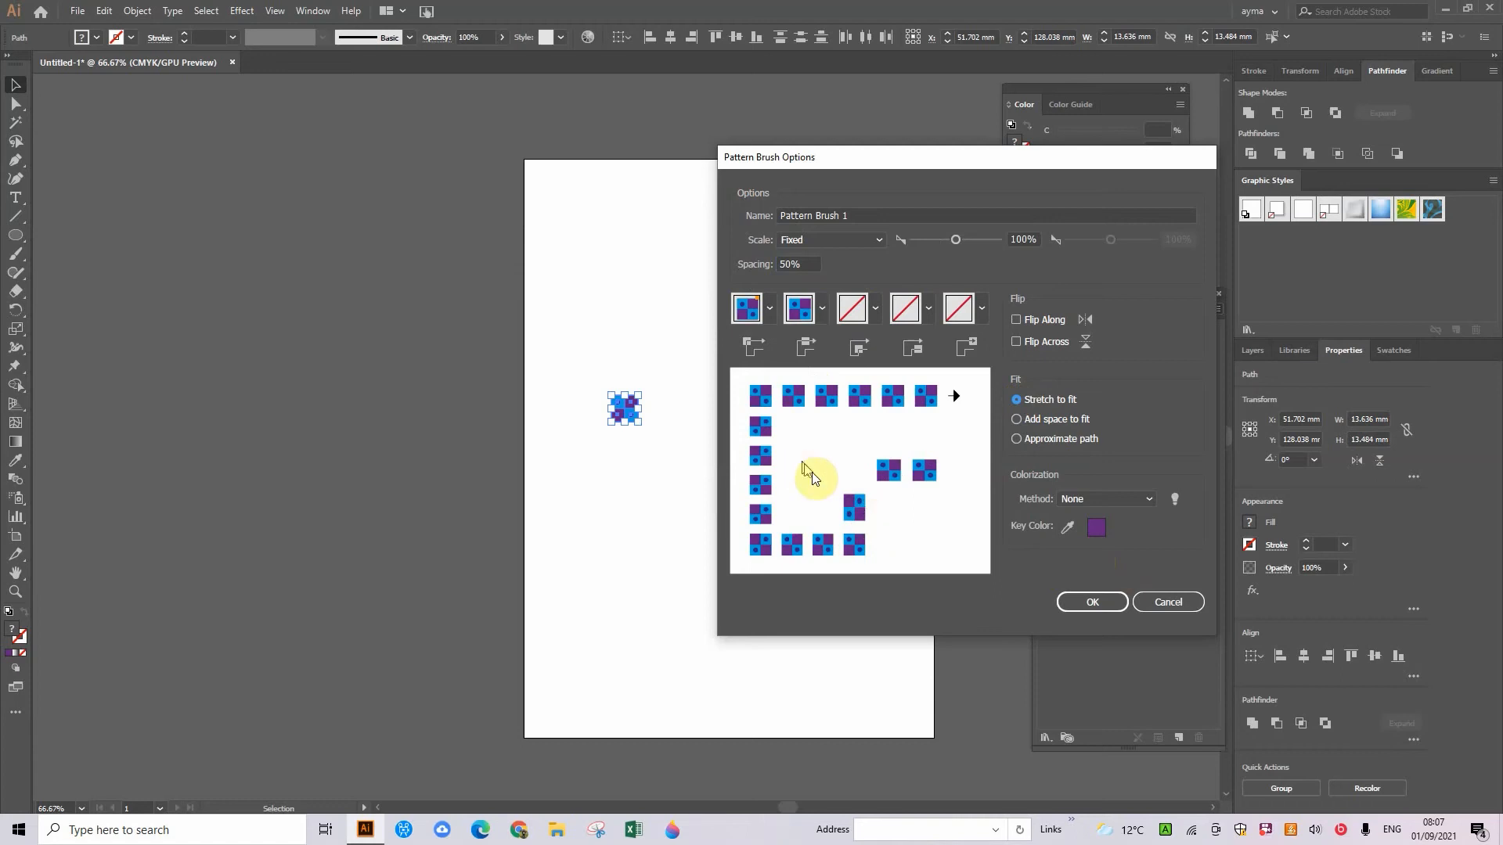
click(1016, 419)
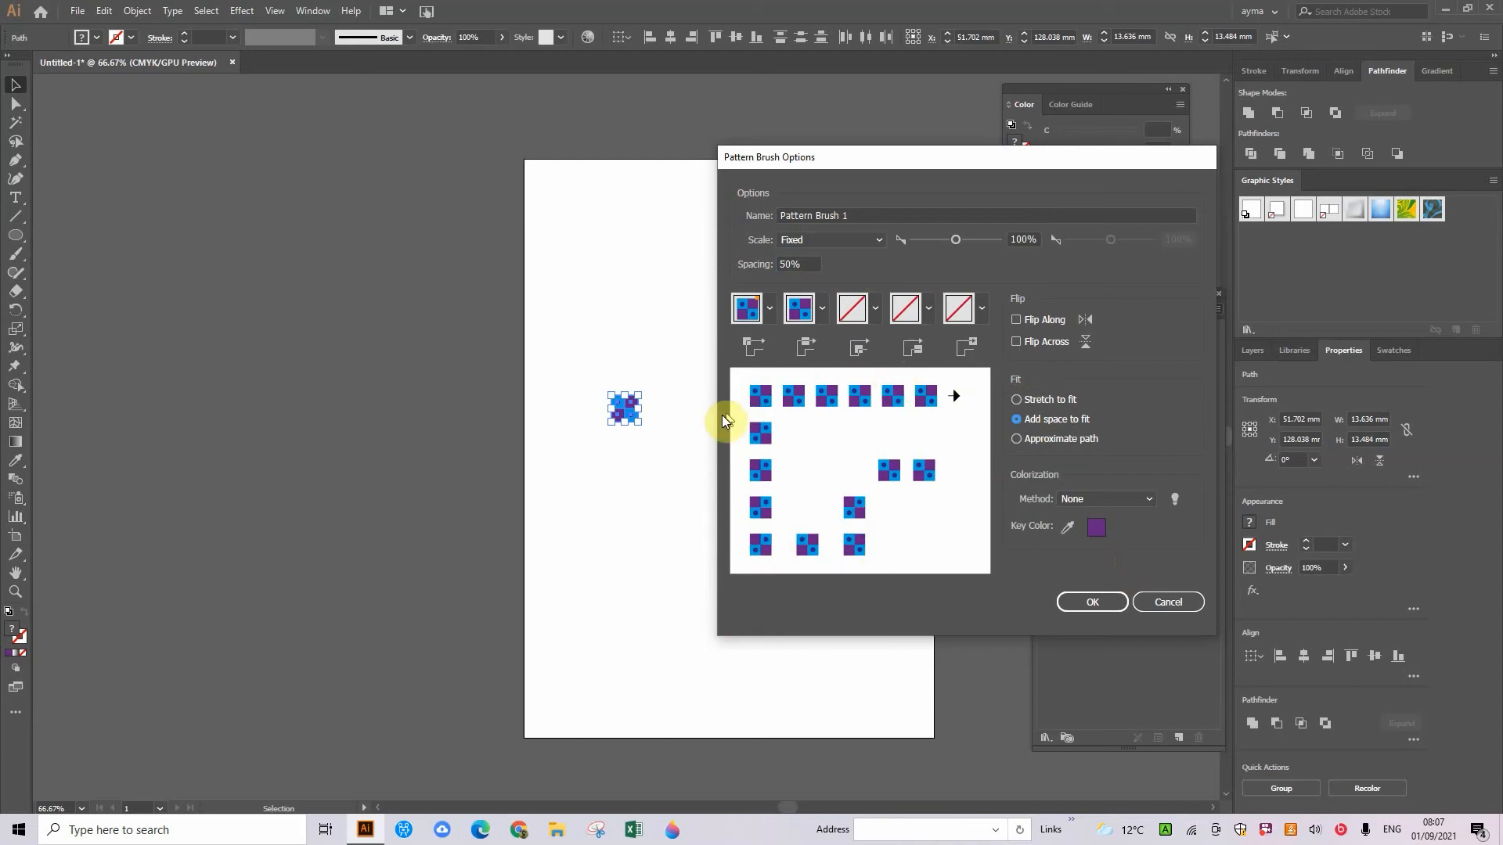
click(1074, 599)
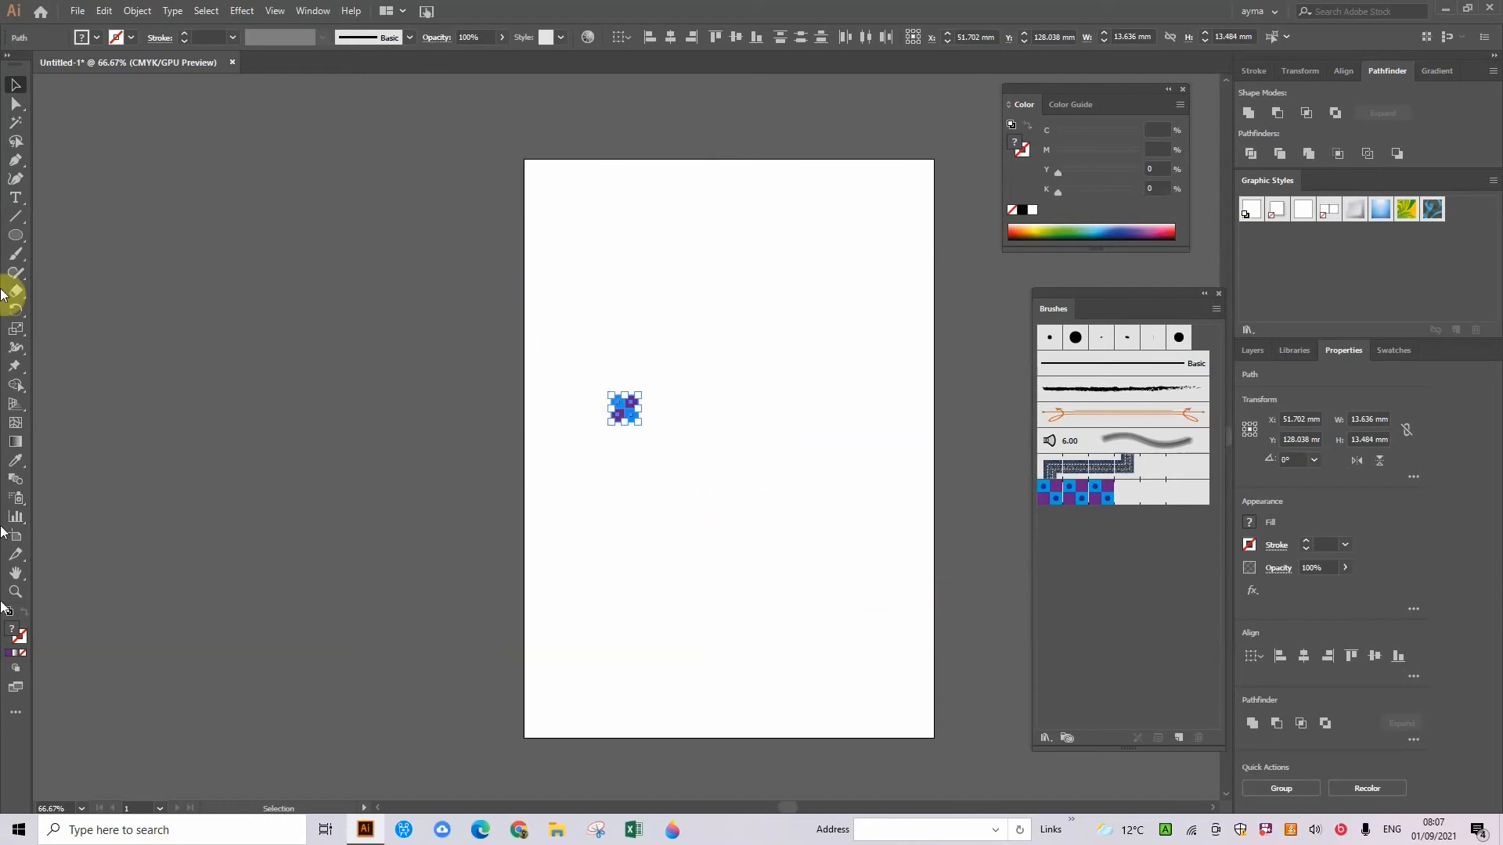
- Draw a purple rectangle about 92 mm by 67 mm on the upper part of the artboard and apply the tile pattern brush to it
drag(12, 247, 78, 232)
drag(624, 249, 805, 378)
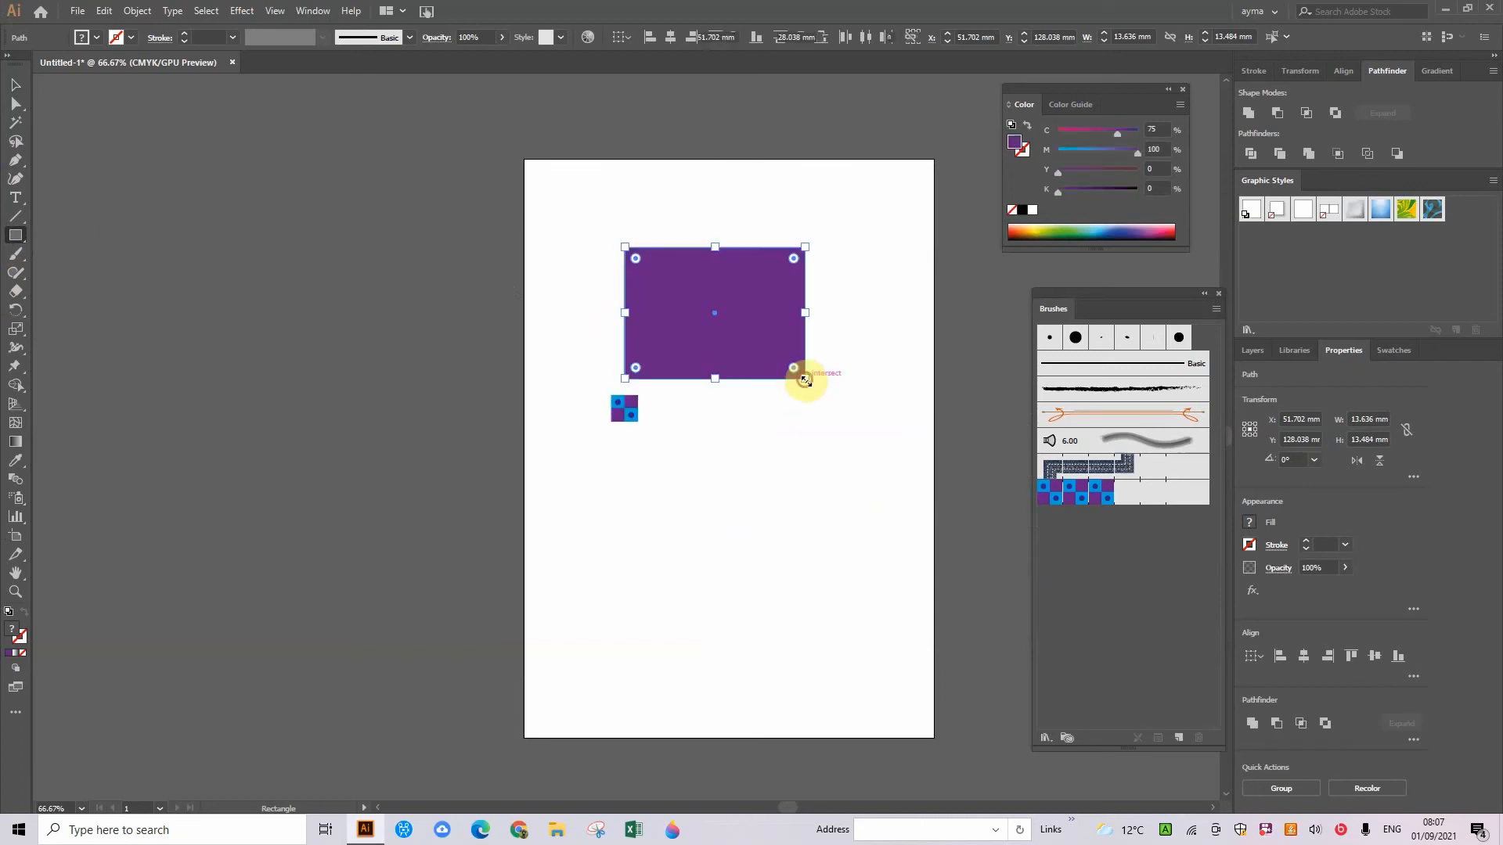
double_click(1048, 496)
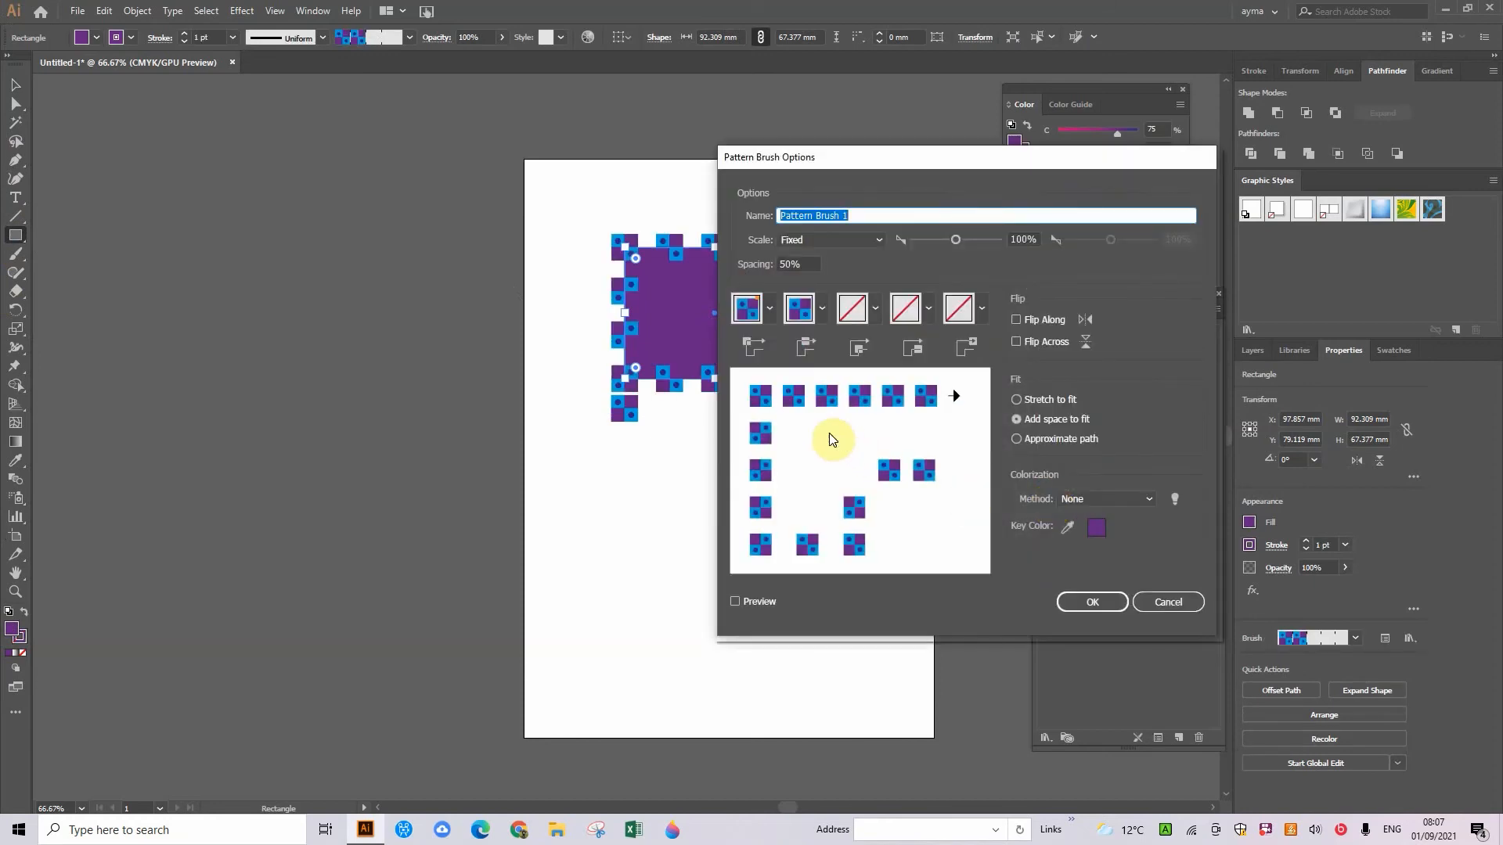
- Choose Auto-Overlap again as the outer corner tile in the pattern brush's options and accept them
click(768, 313)
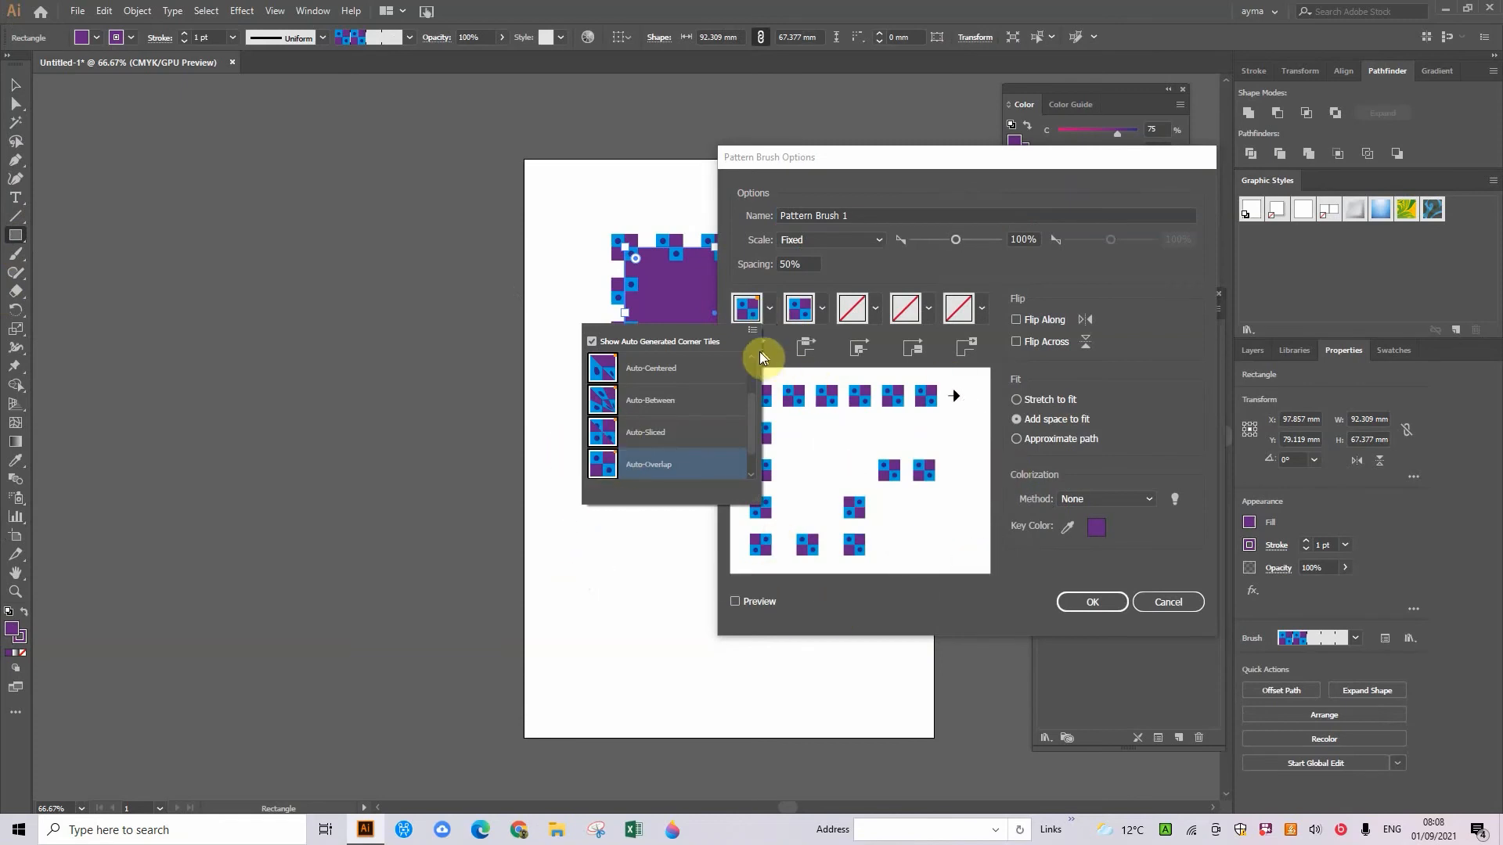
click(632, 467)
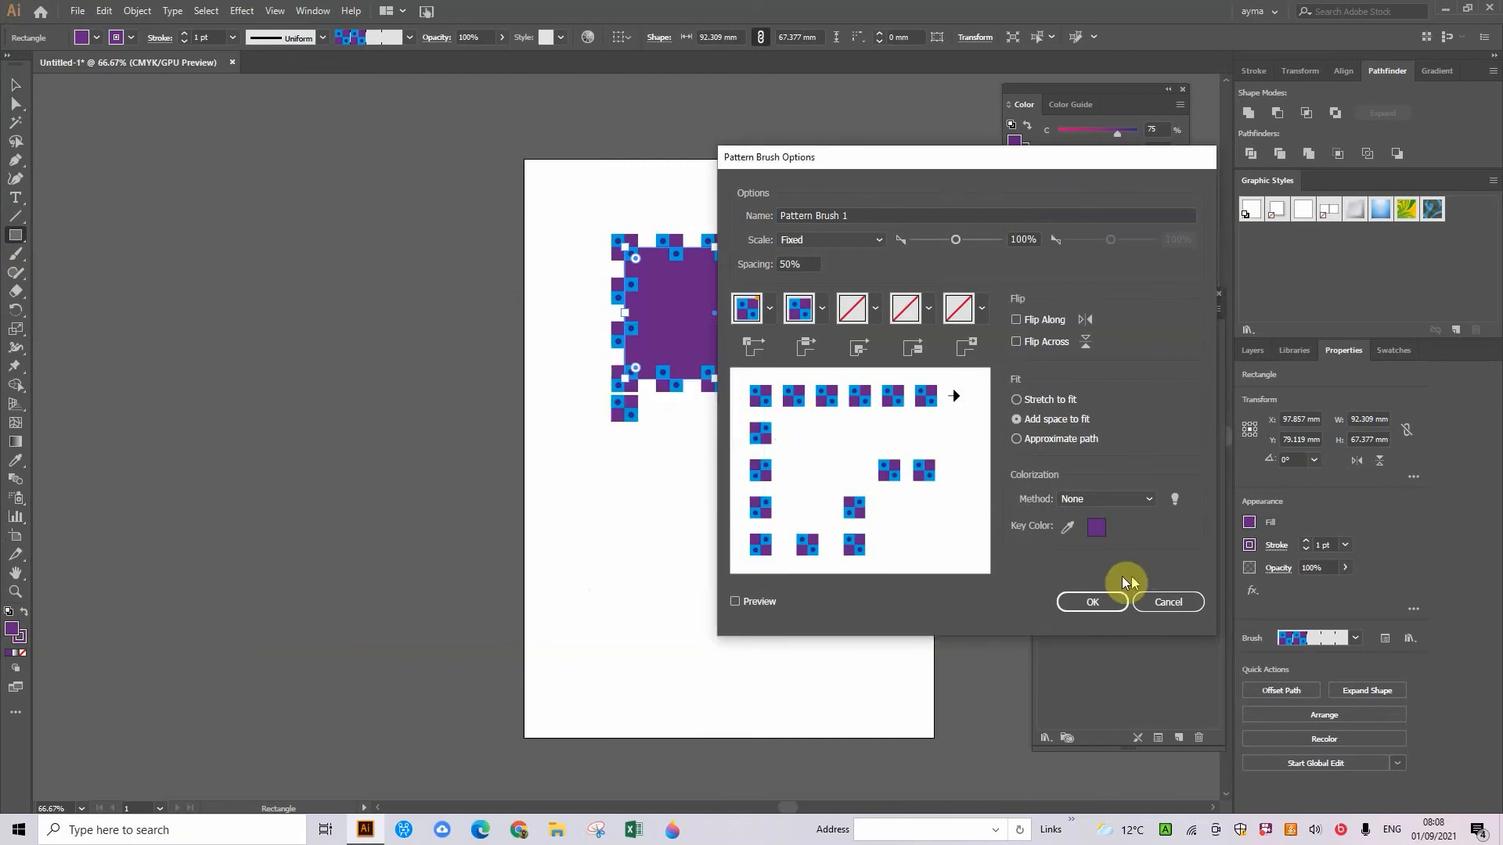
click(1110, 601)
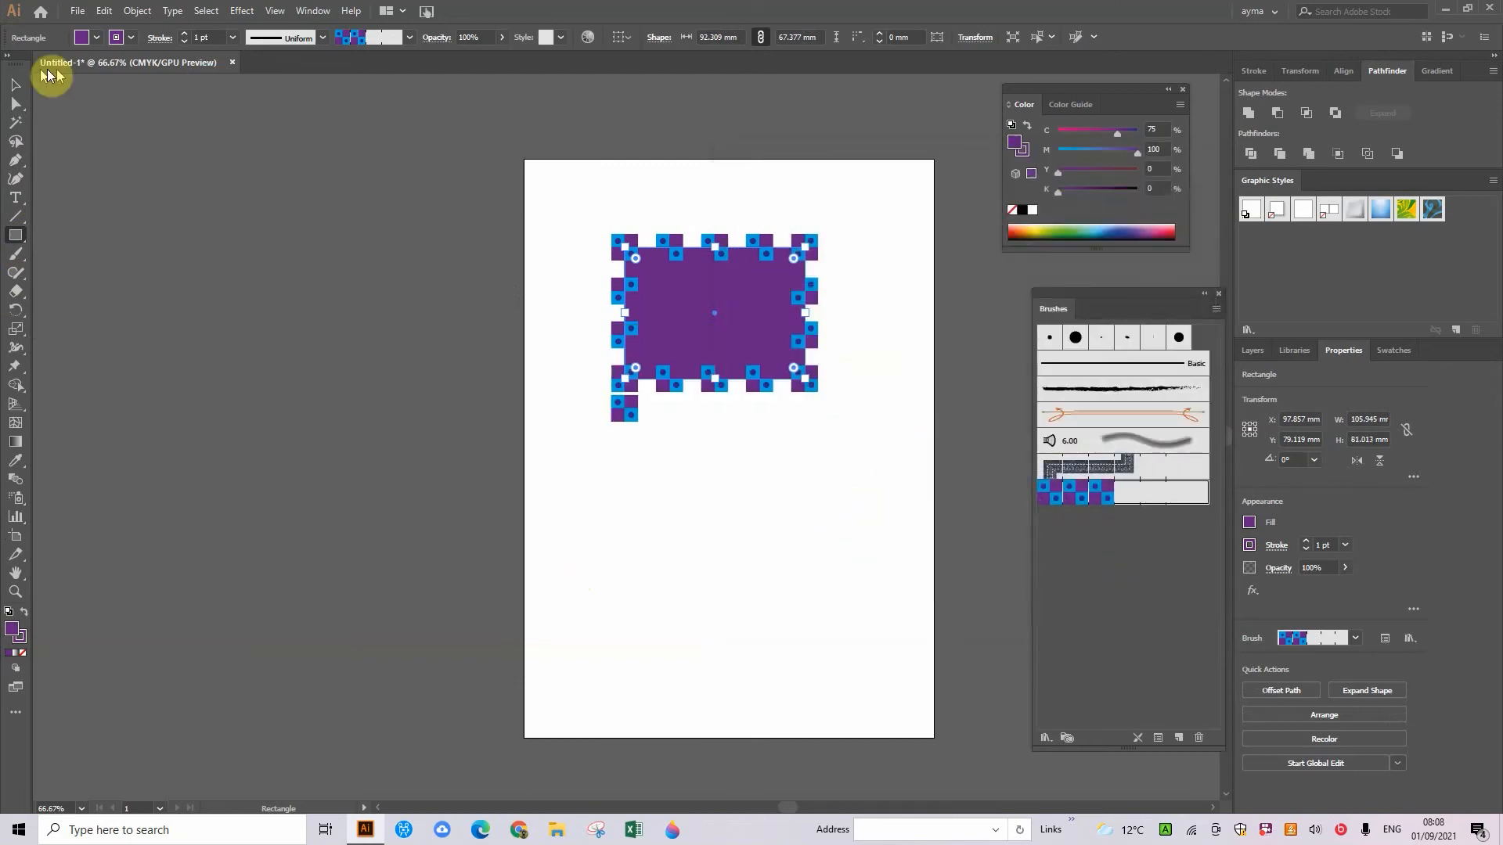
- Move the whole original tile, with all its squares and circles, down into the empty lower part of the artboard
click(15, 85)
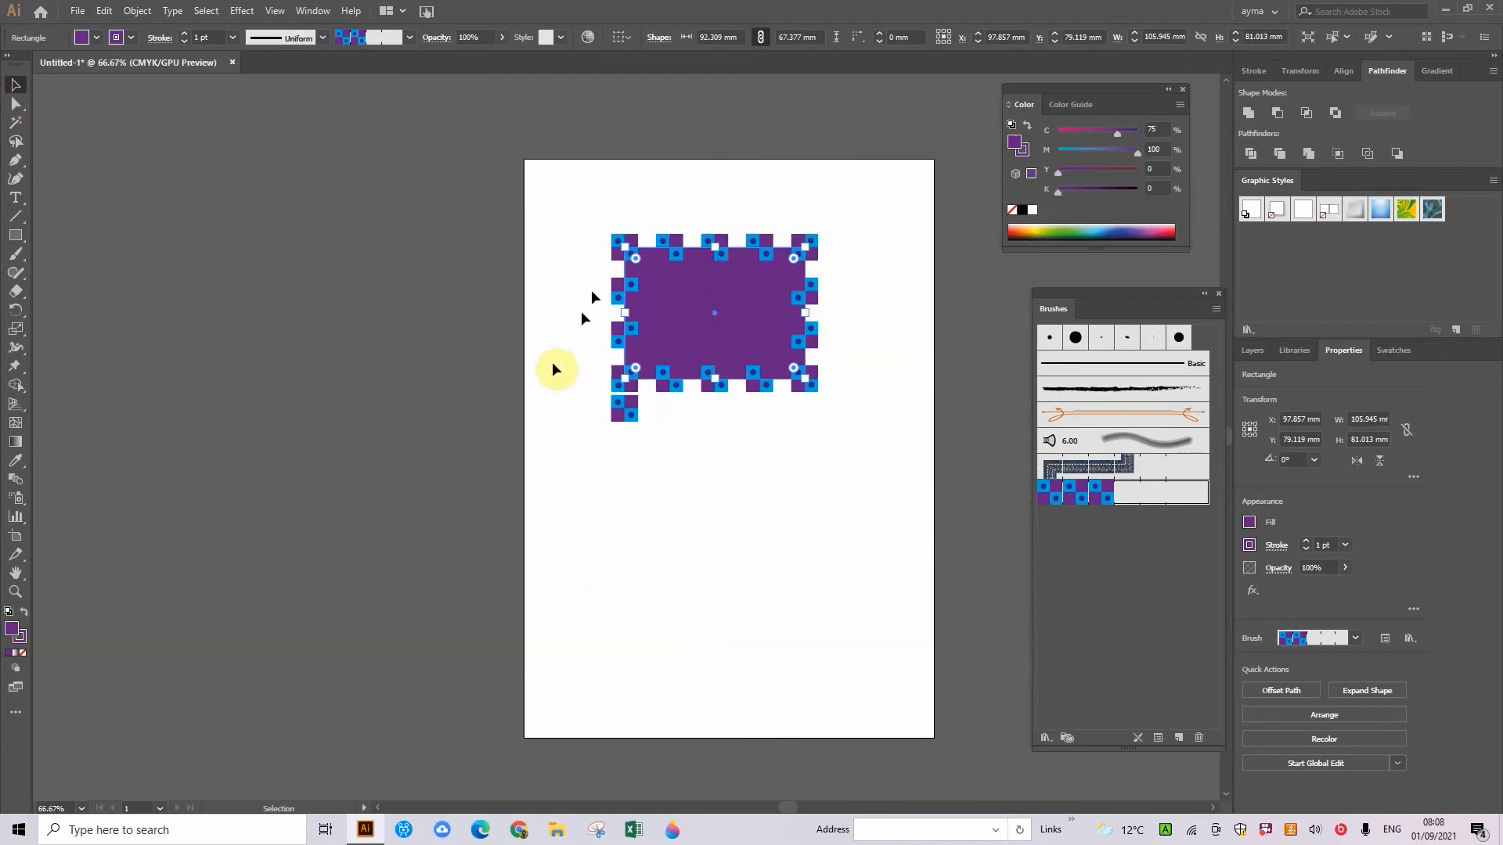
drag(620, 413, 617, 477)
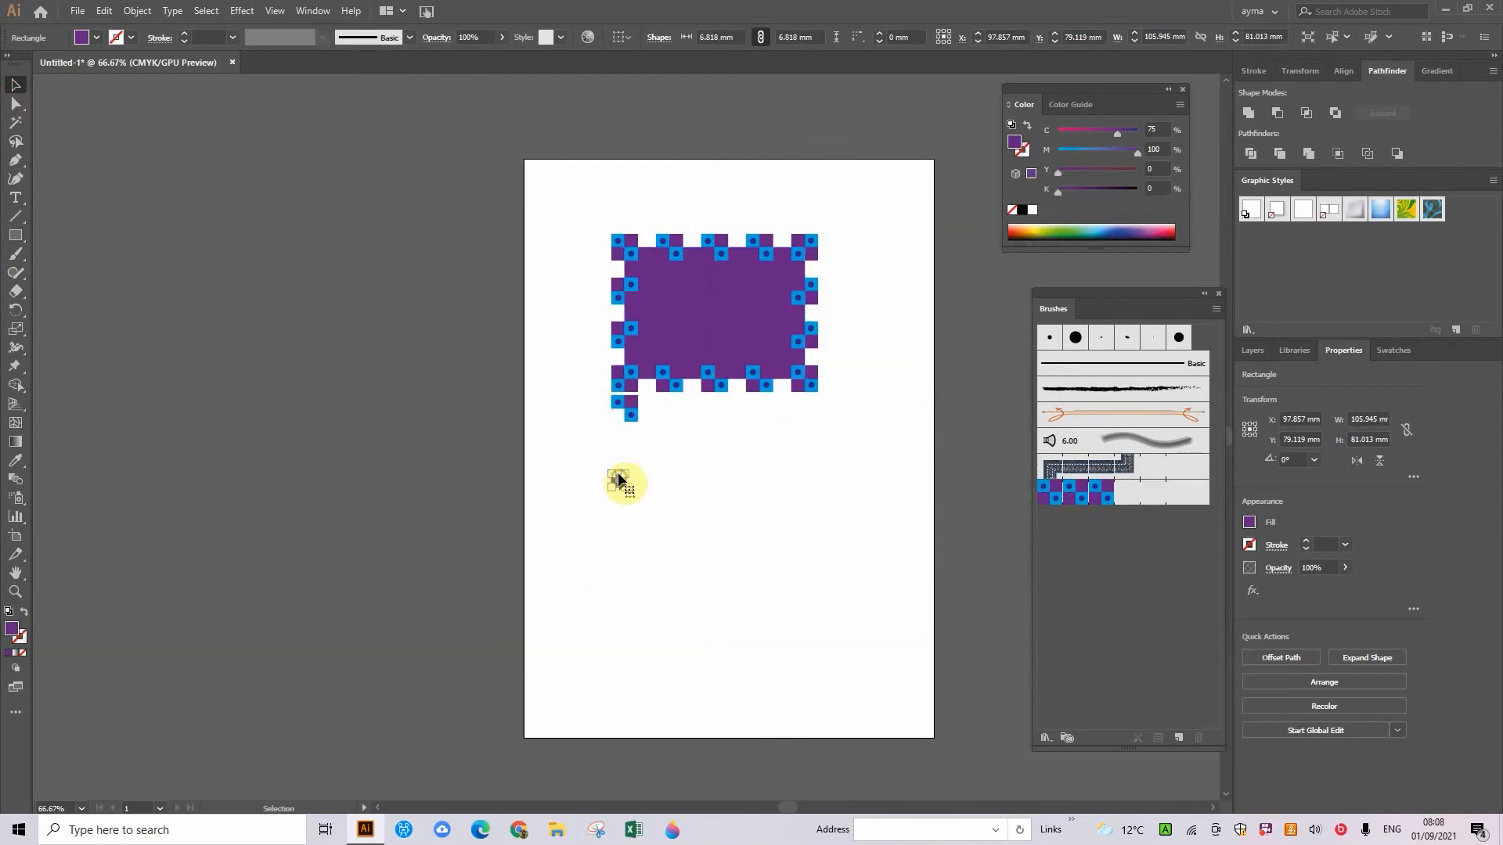
key(ctrl+z)
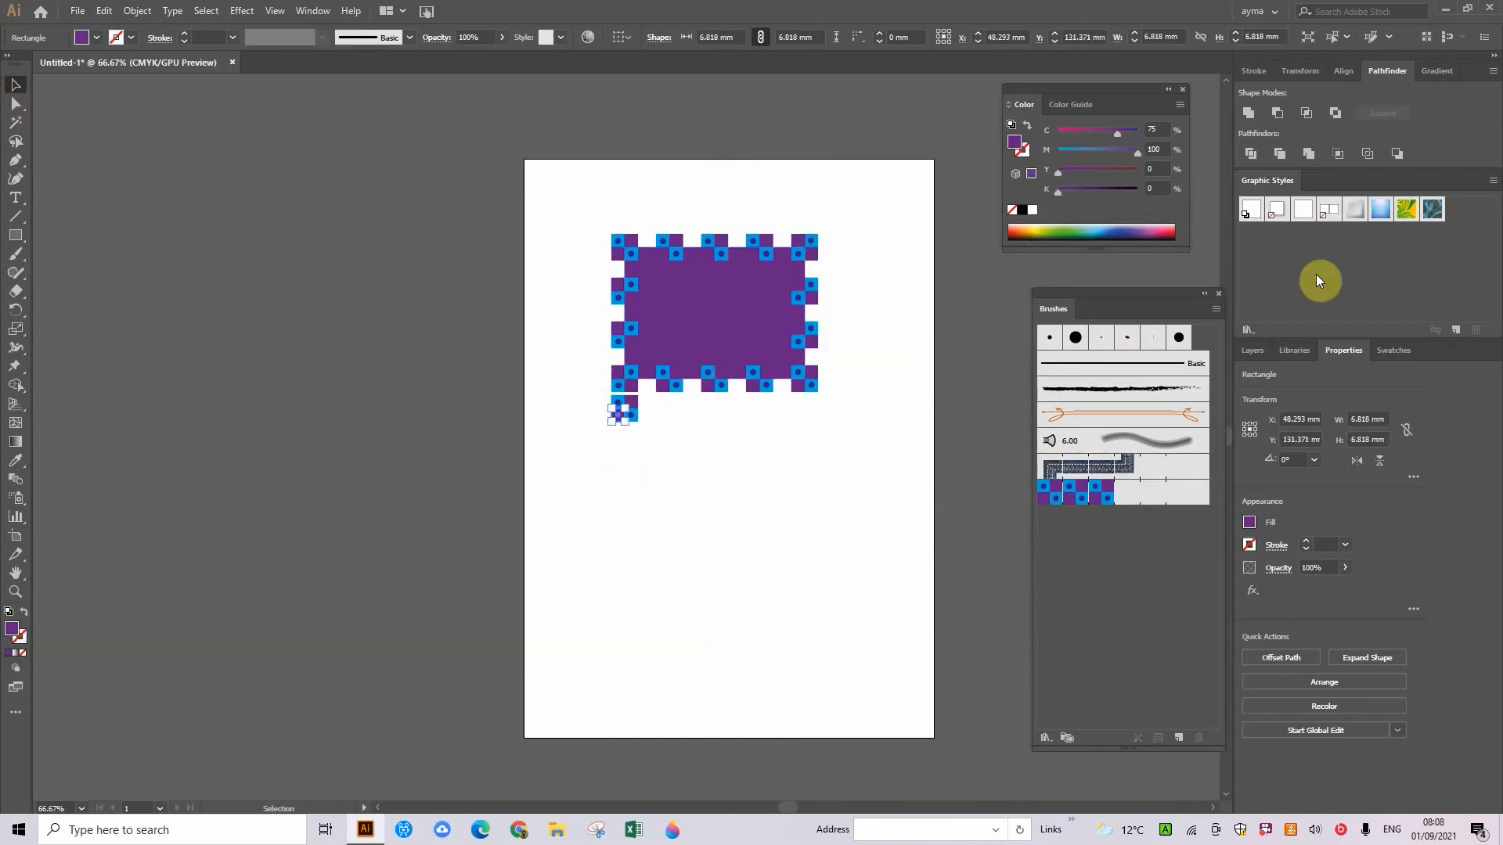
drag(651, 403, 649, 579)
- Draw an unfilled rectangle about 121 mm by 47 mm below the first one and apply the tile pattern brush to its stroke
click(15, 235)
drag(600, 430, 835, 520)
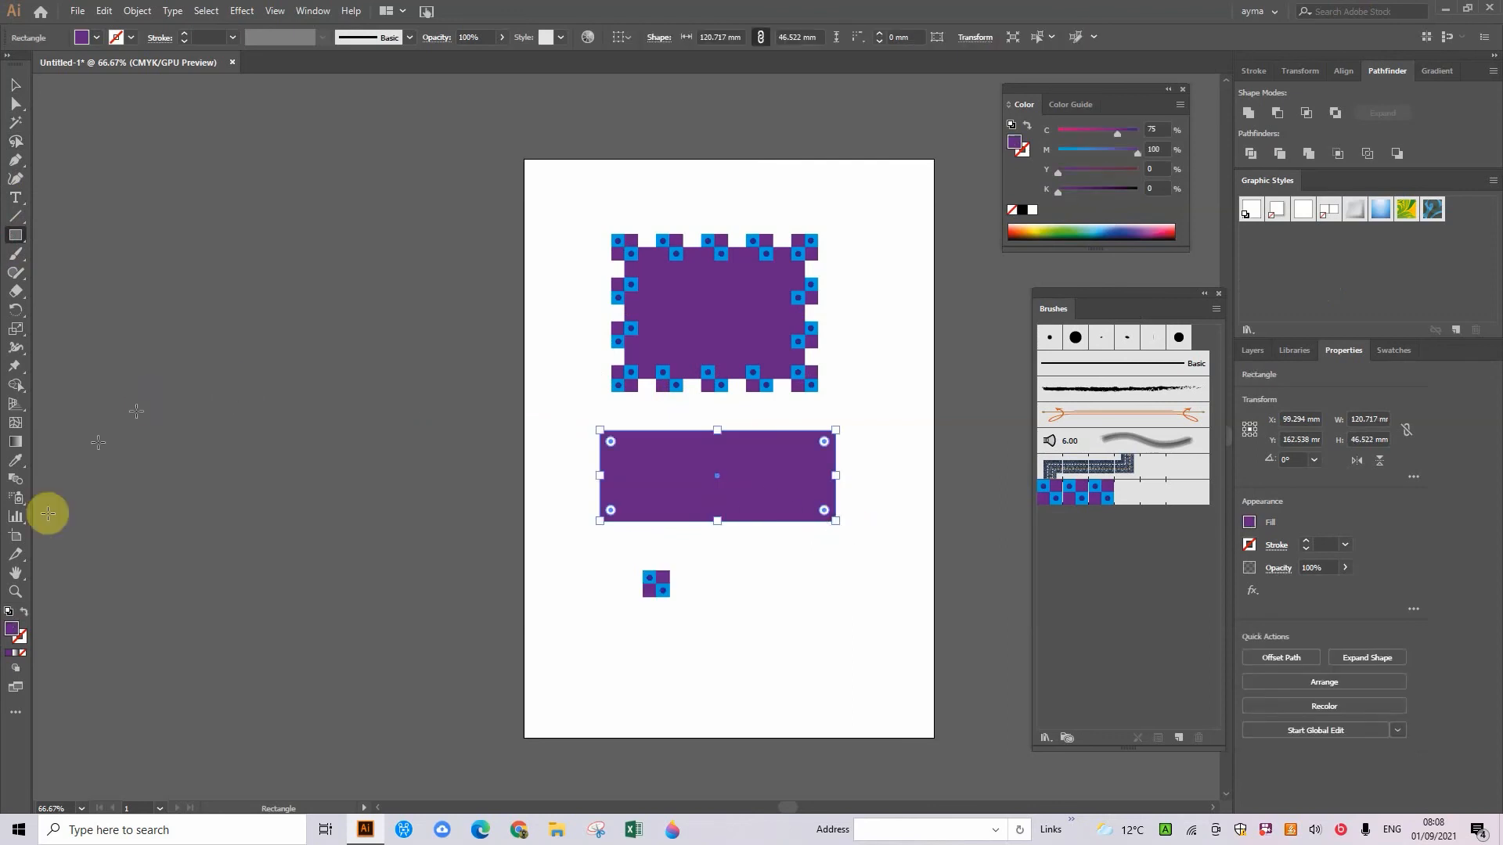
click(21, 653)
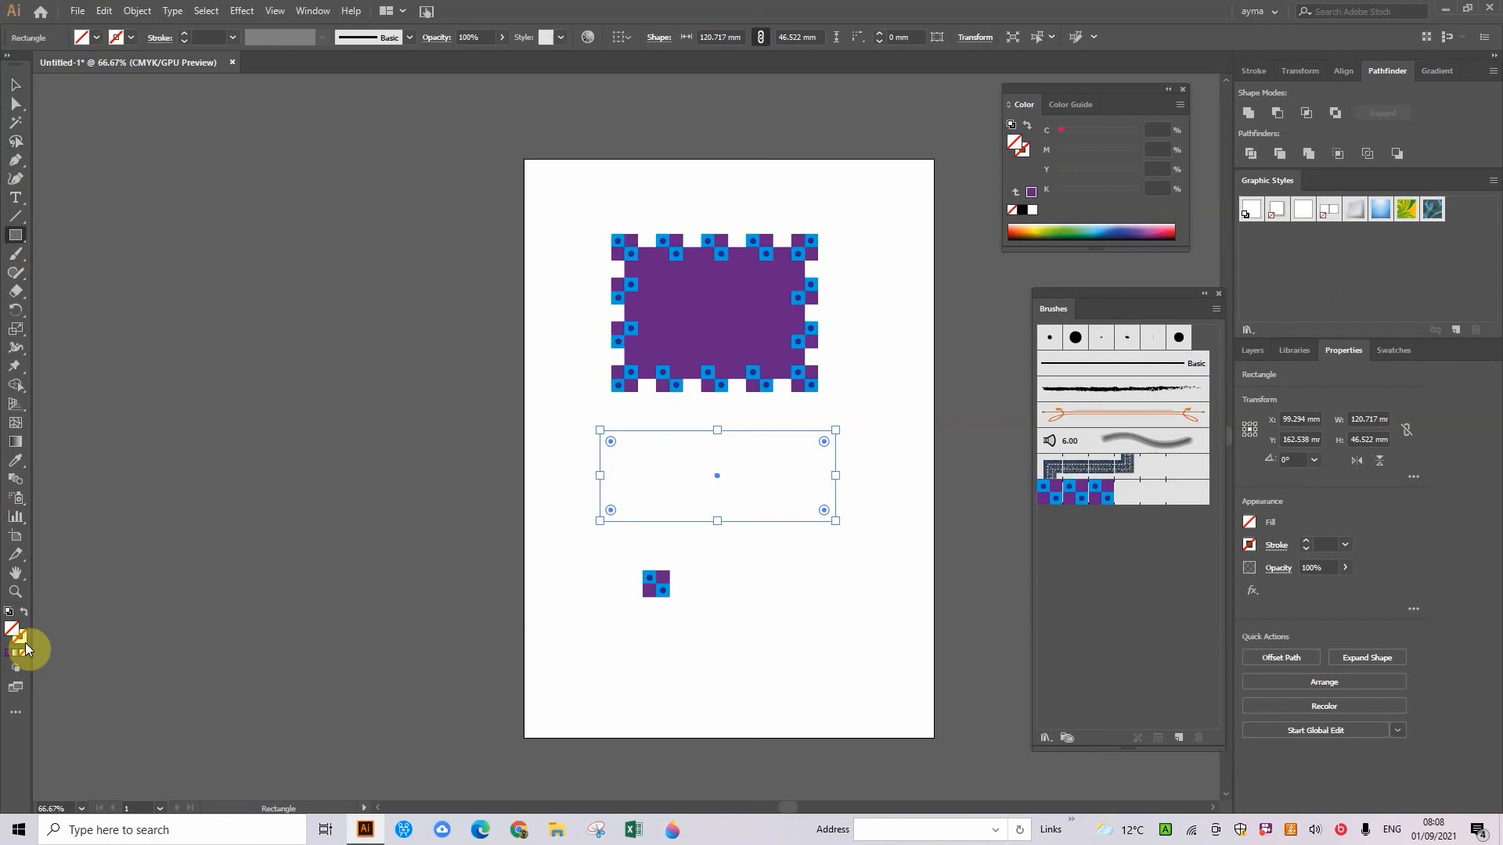
click(21, 637)
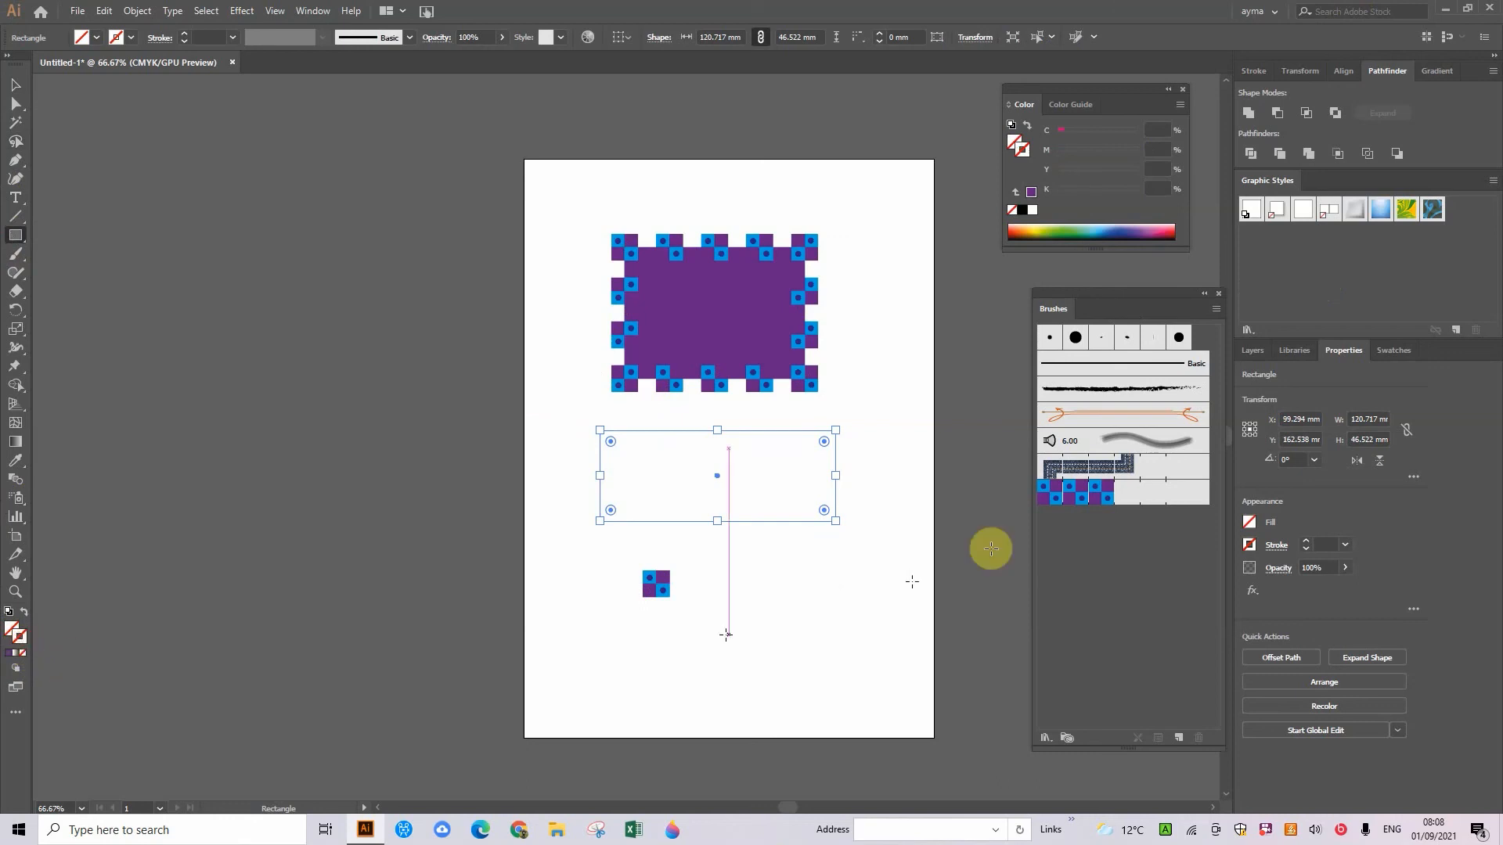
click(1078, 496)
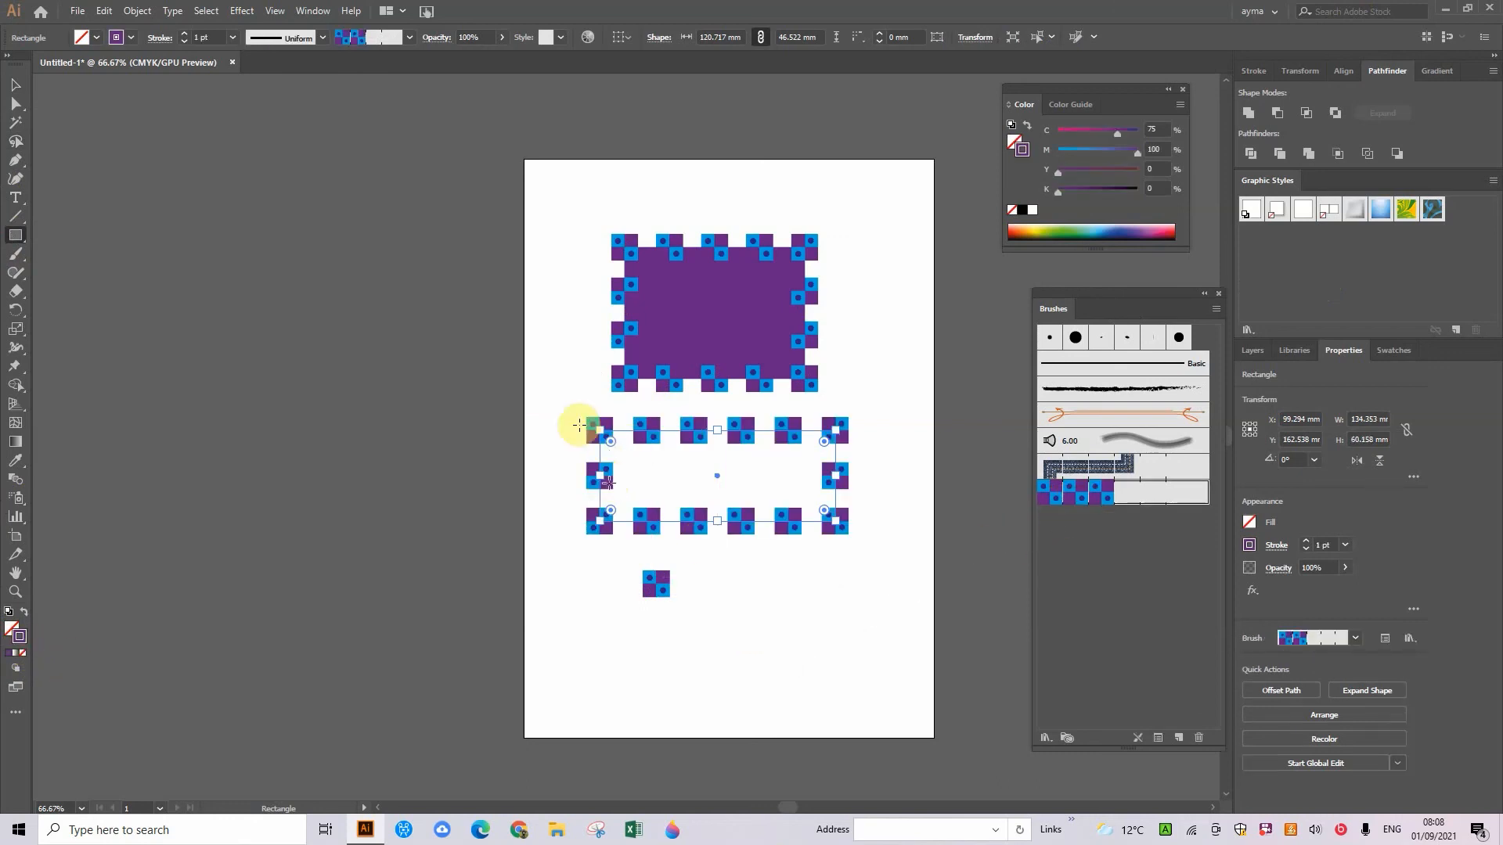
- Remove the upper rectangle's purple fill and reapply the tile pattern brush to its outline
click(15, 84)
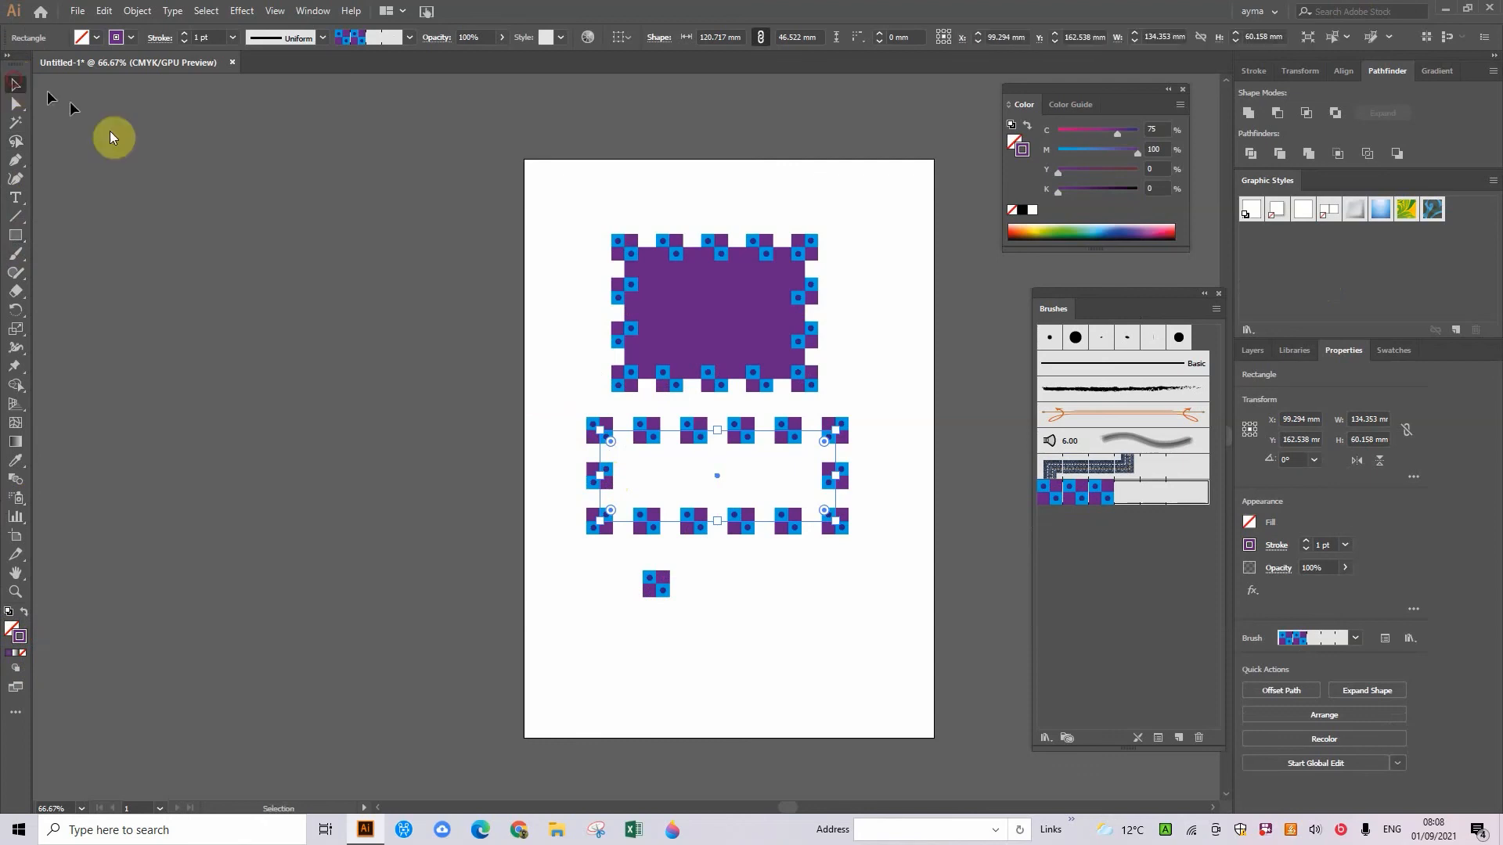
click(684, 391)
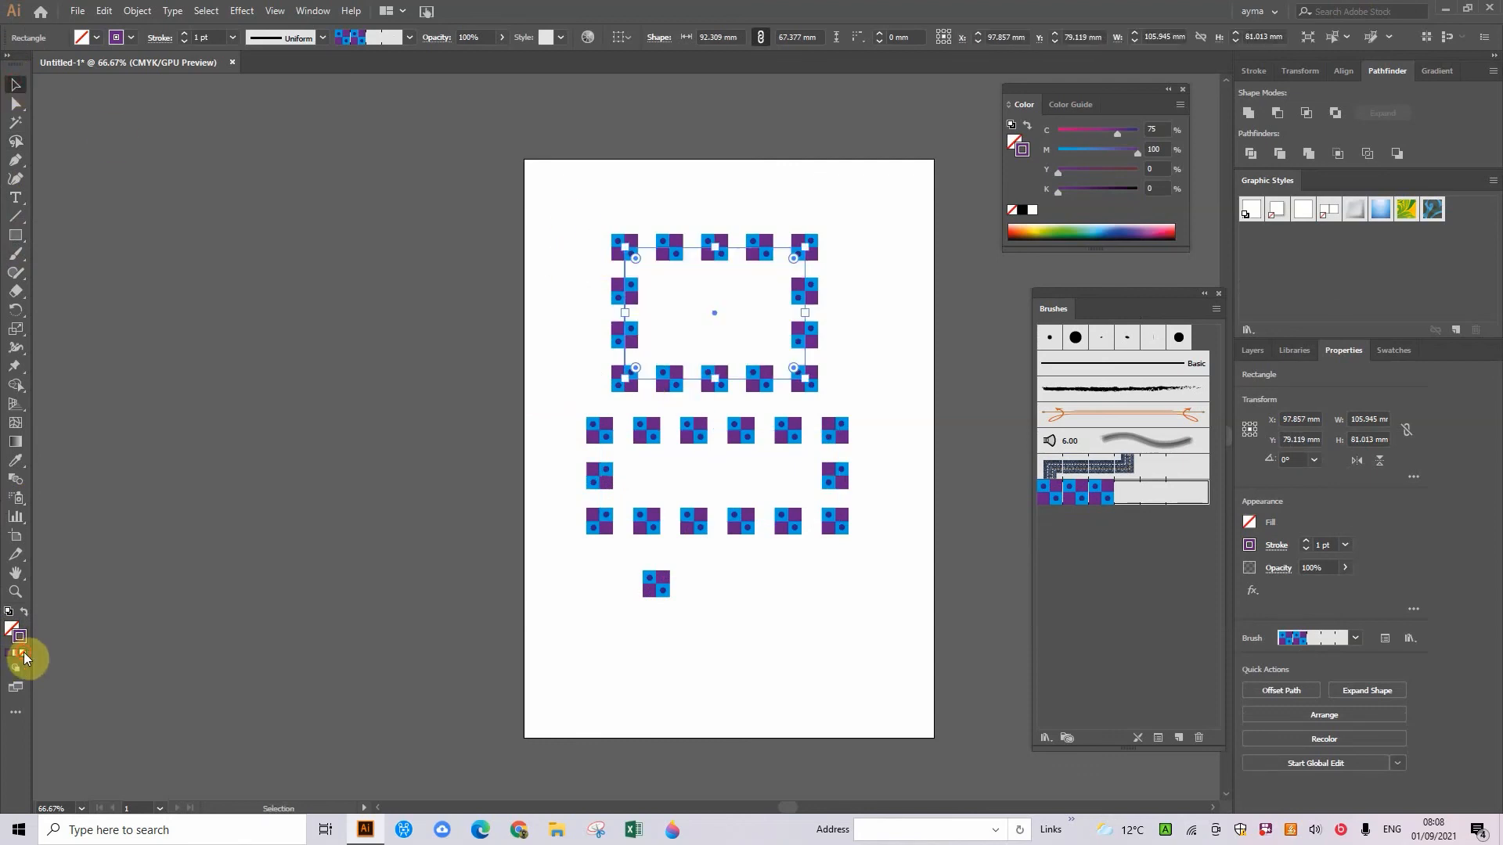
click(22, 653)
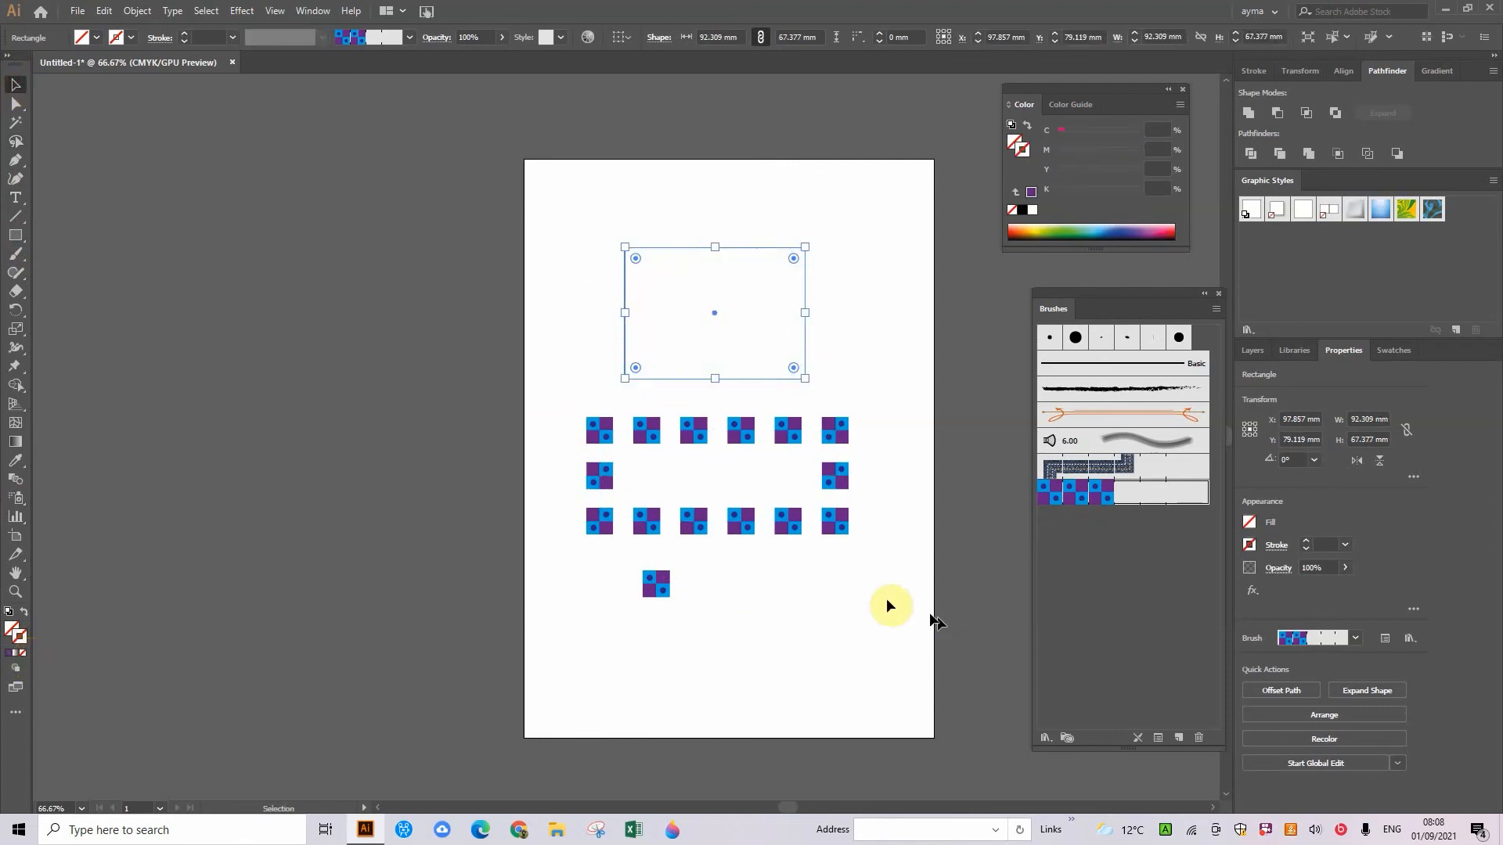
click(1072, 490)
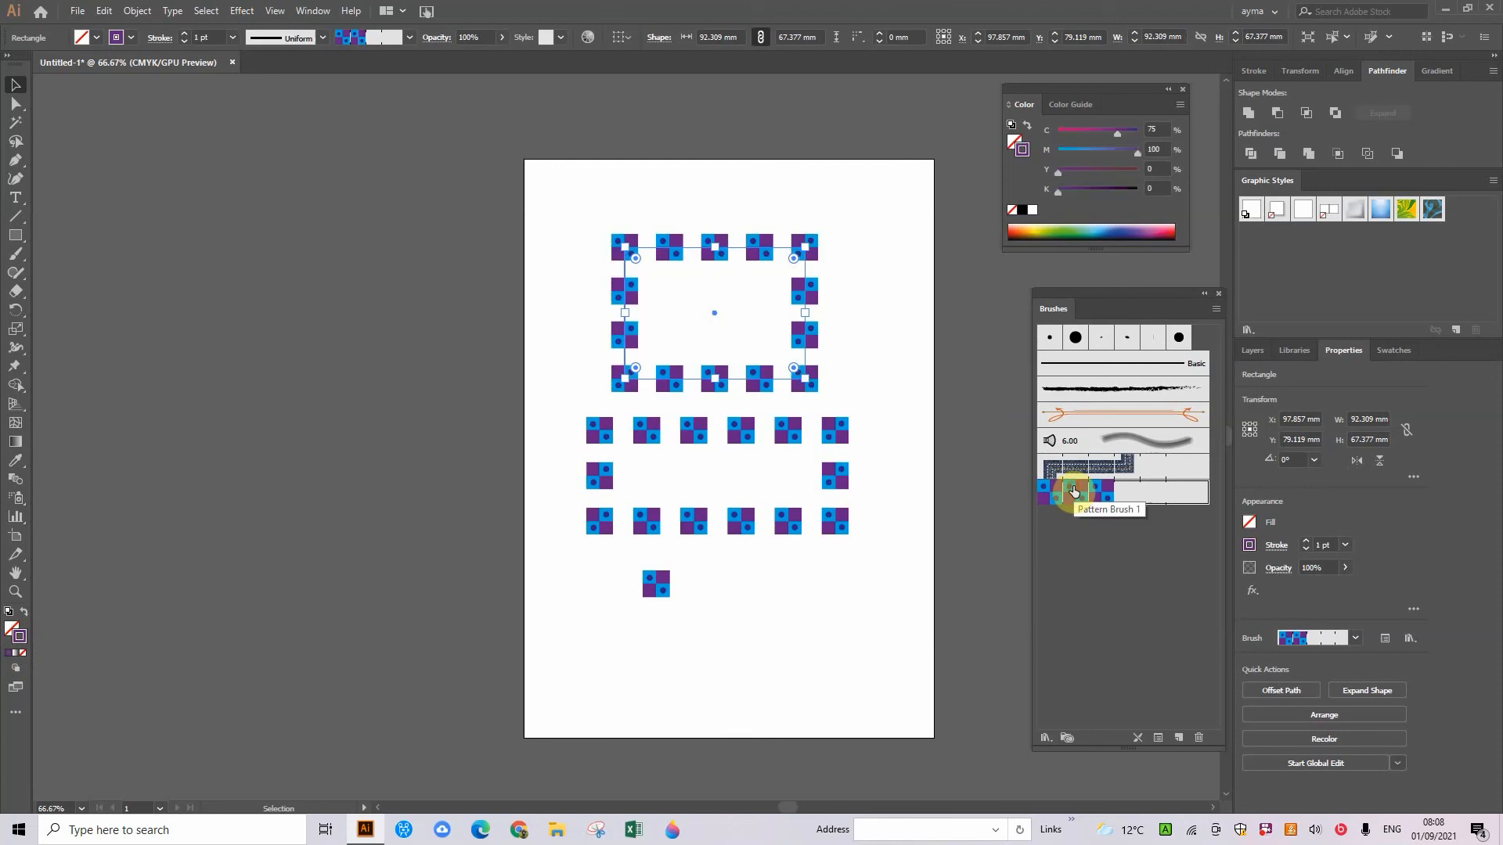
click(515, 597)
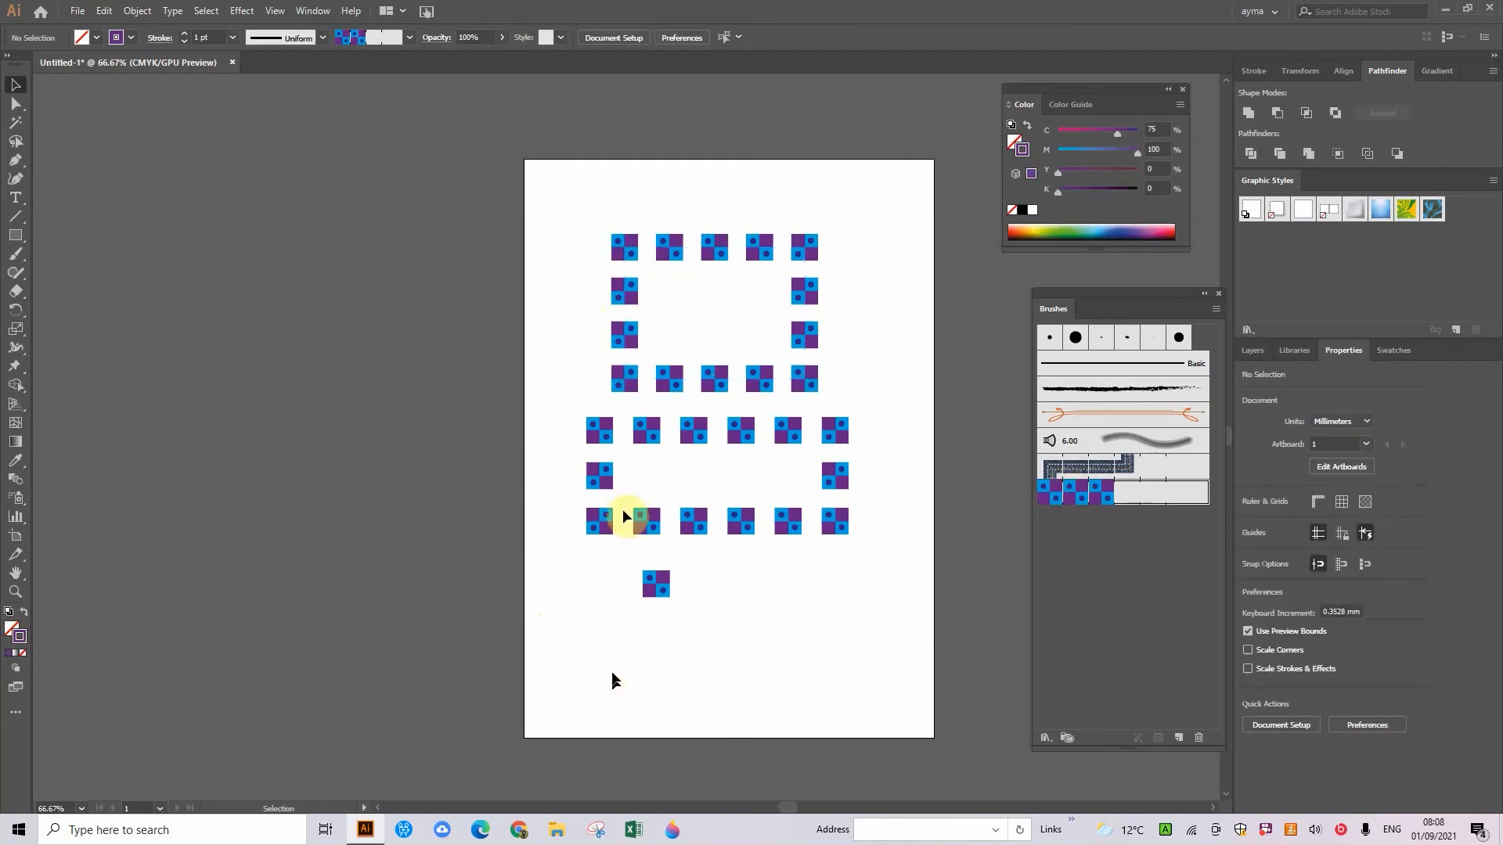
- Move the lower patterned rectangle up over the upper one, vertically centred on it and offset to its right
click(642, 443)
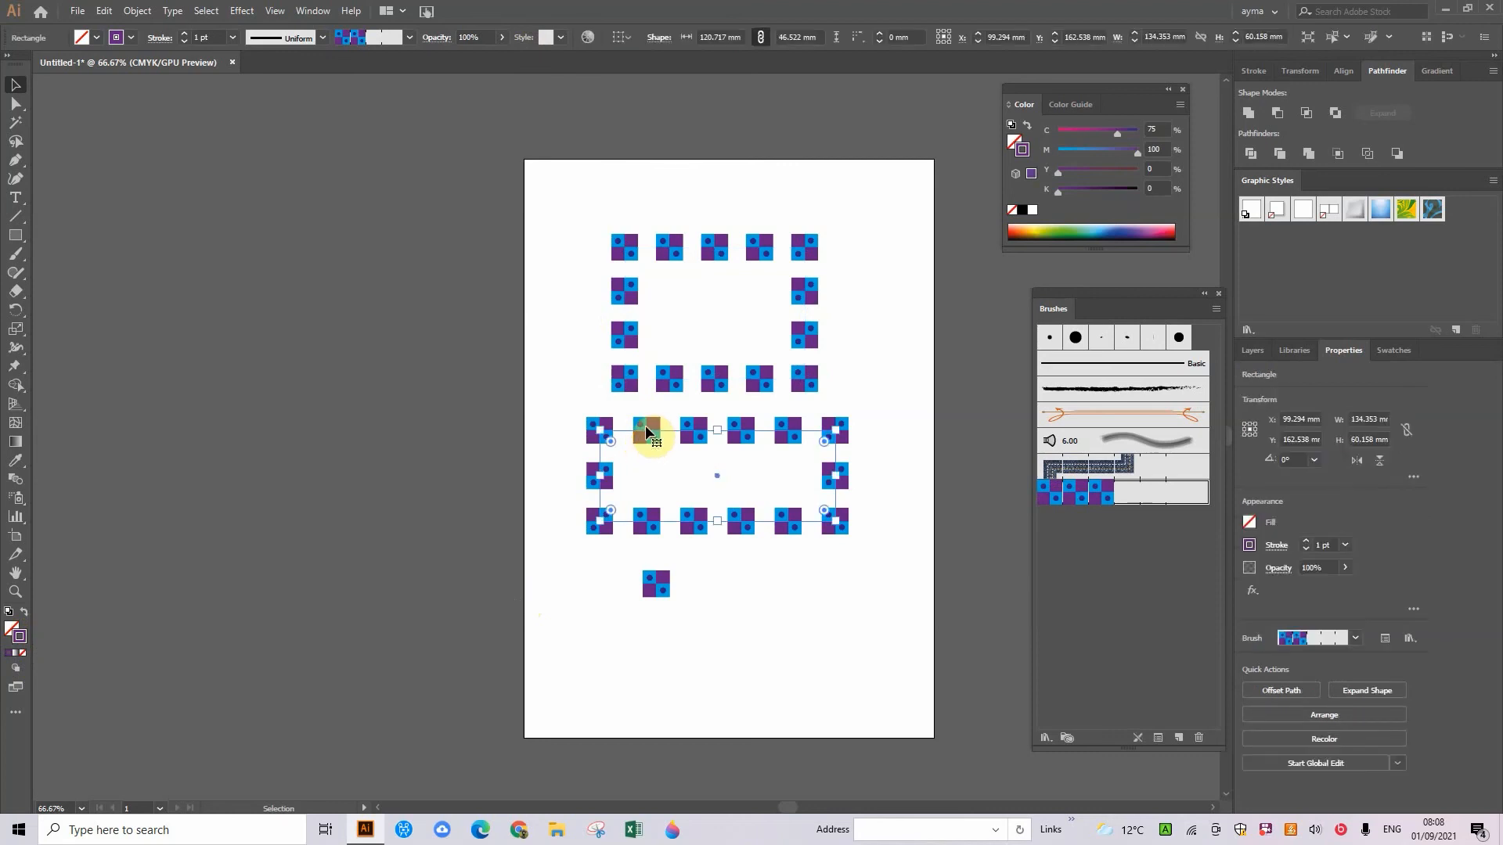
mouse_move(655, 437)
mouse_down()
mouse_move(702, 296)
mouse_move(693, 277)
mouse_move(708, 275)
mouse_up()
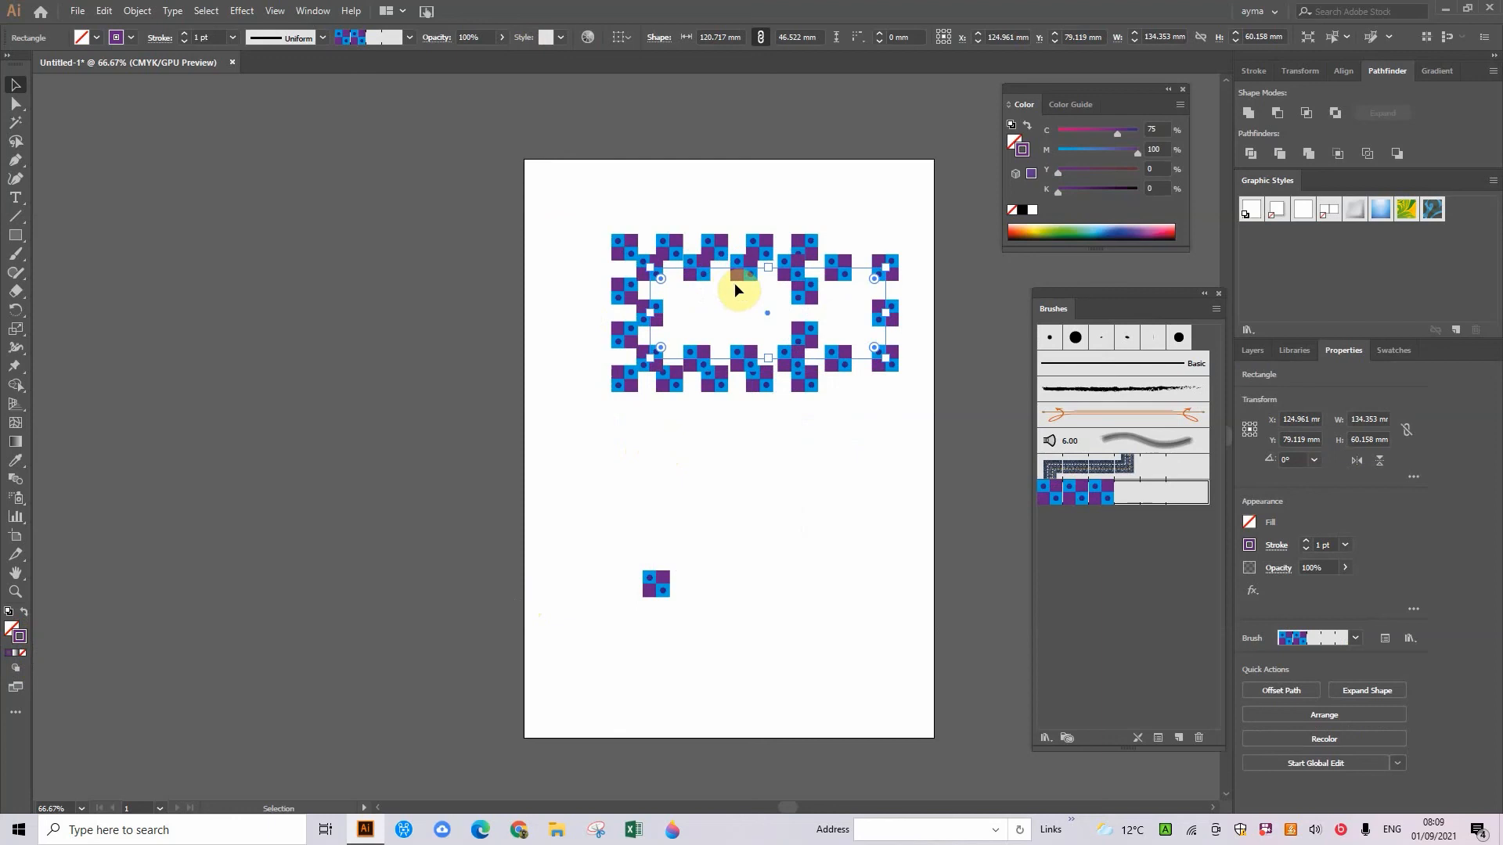
click(543, 378)
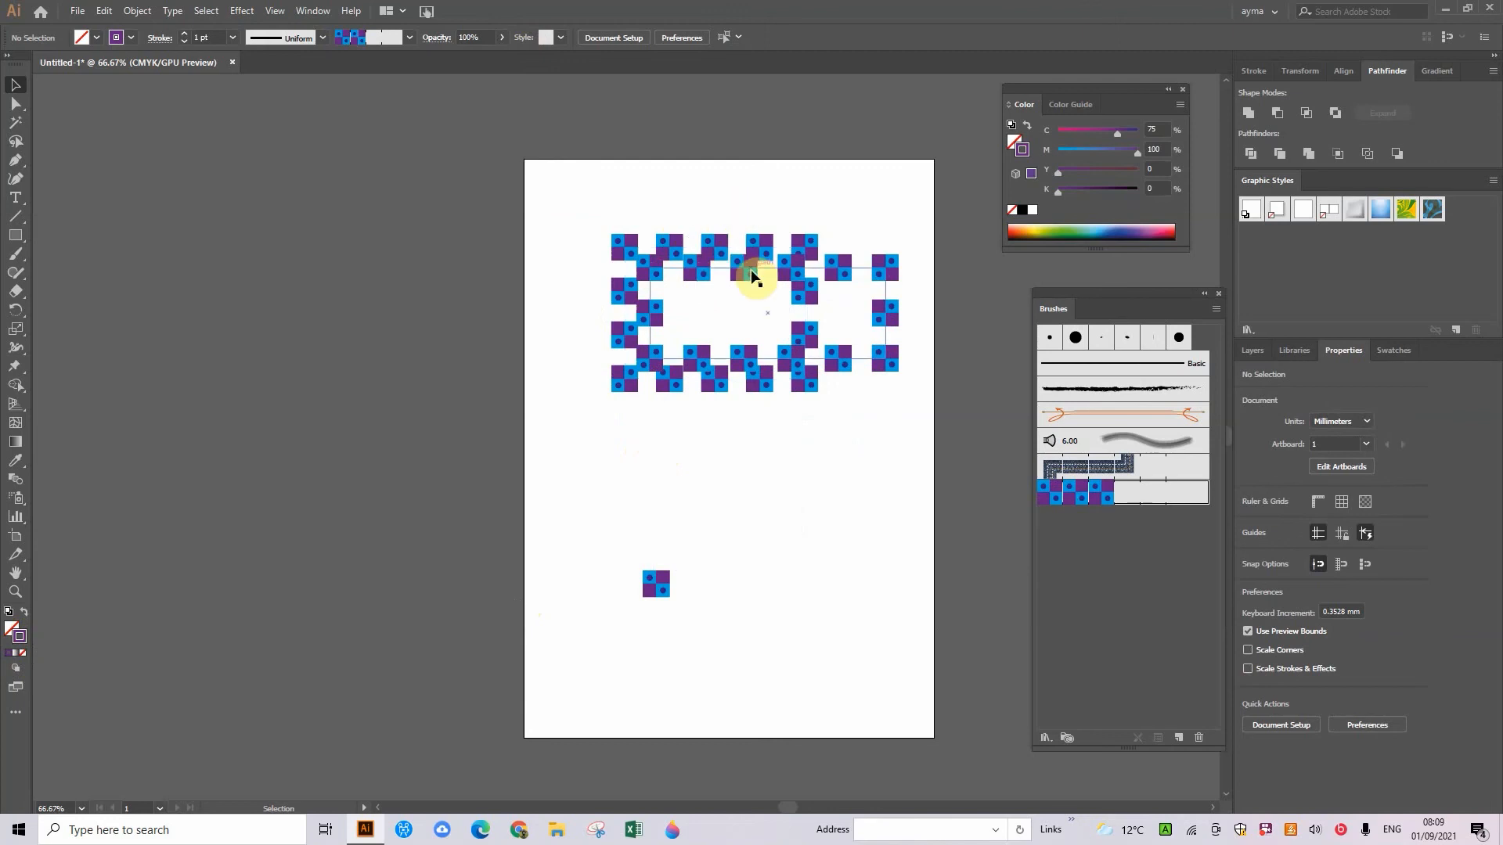
- Select both overlapping patterned rectangles together
drag(767, 320, 542, 418)
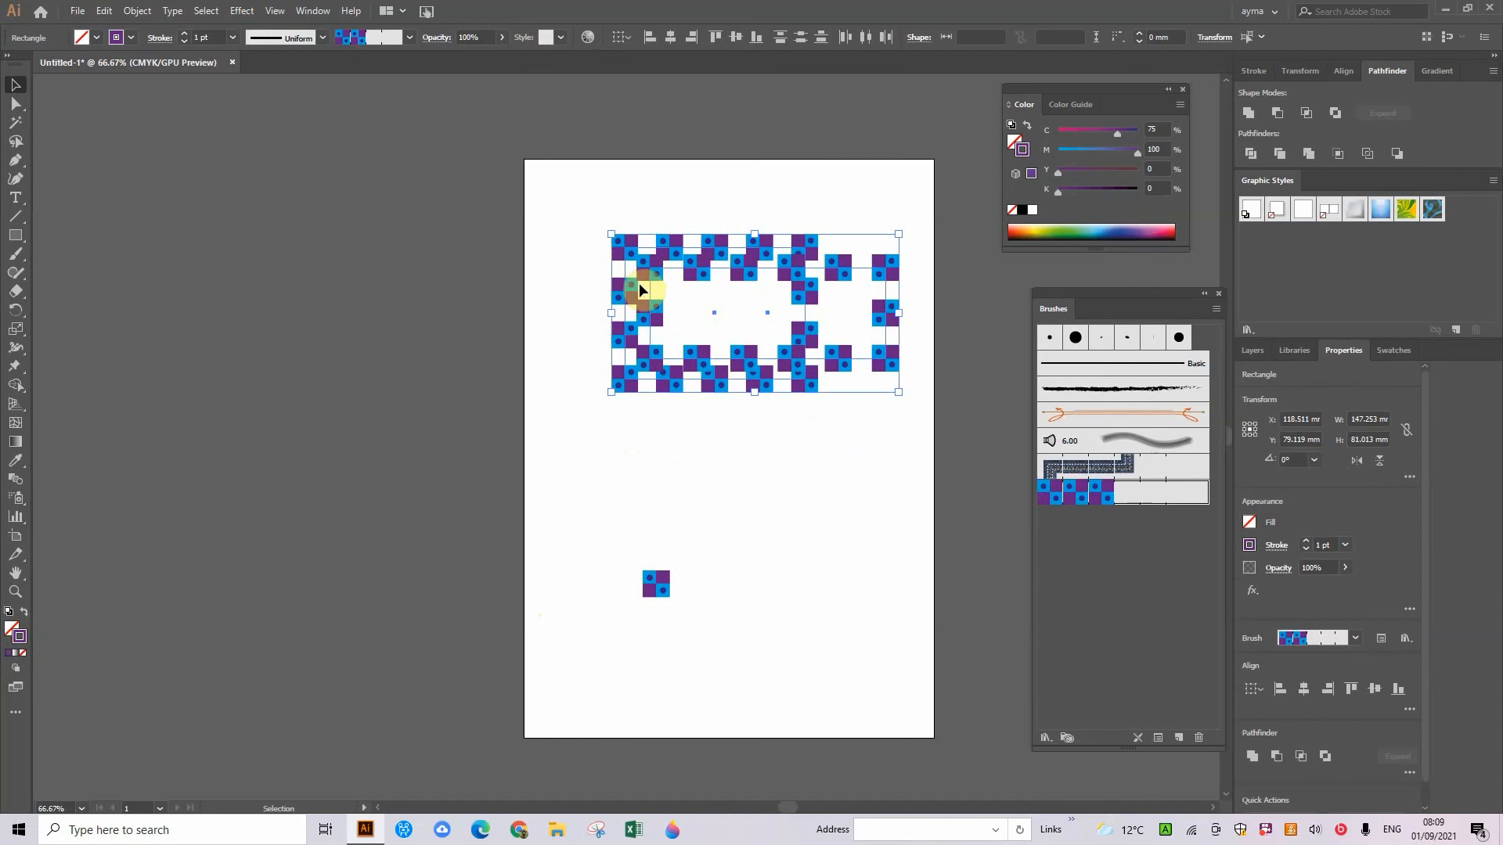